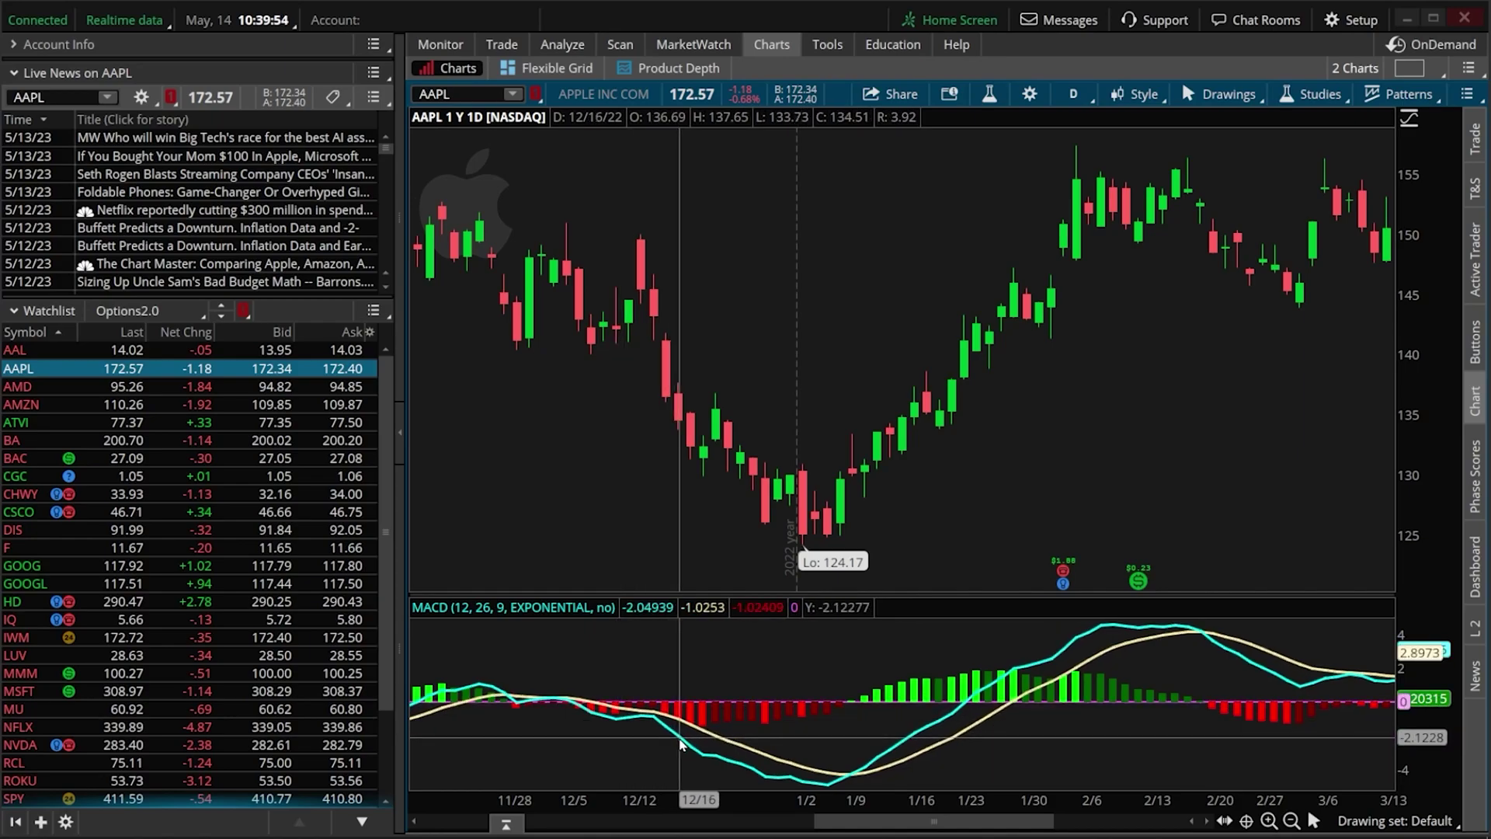
{"action": "left_click", "coordinate": [855, 773]}
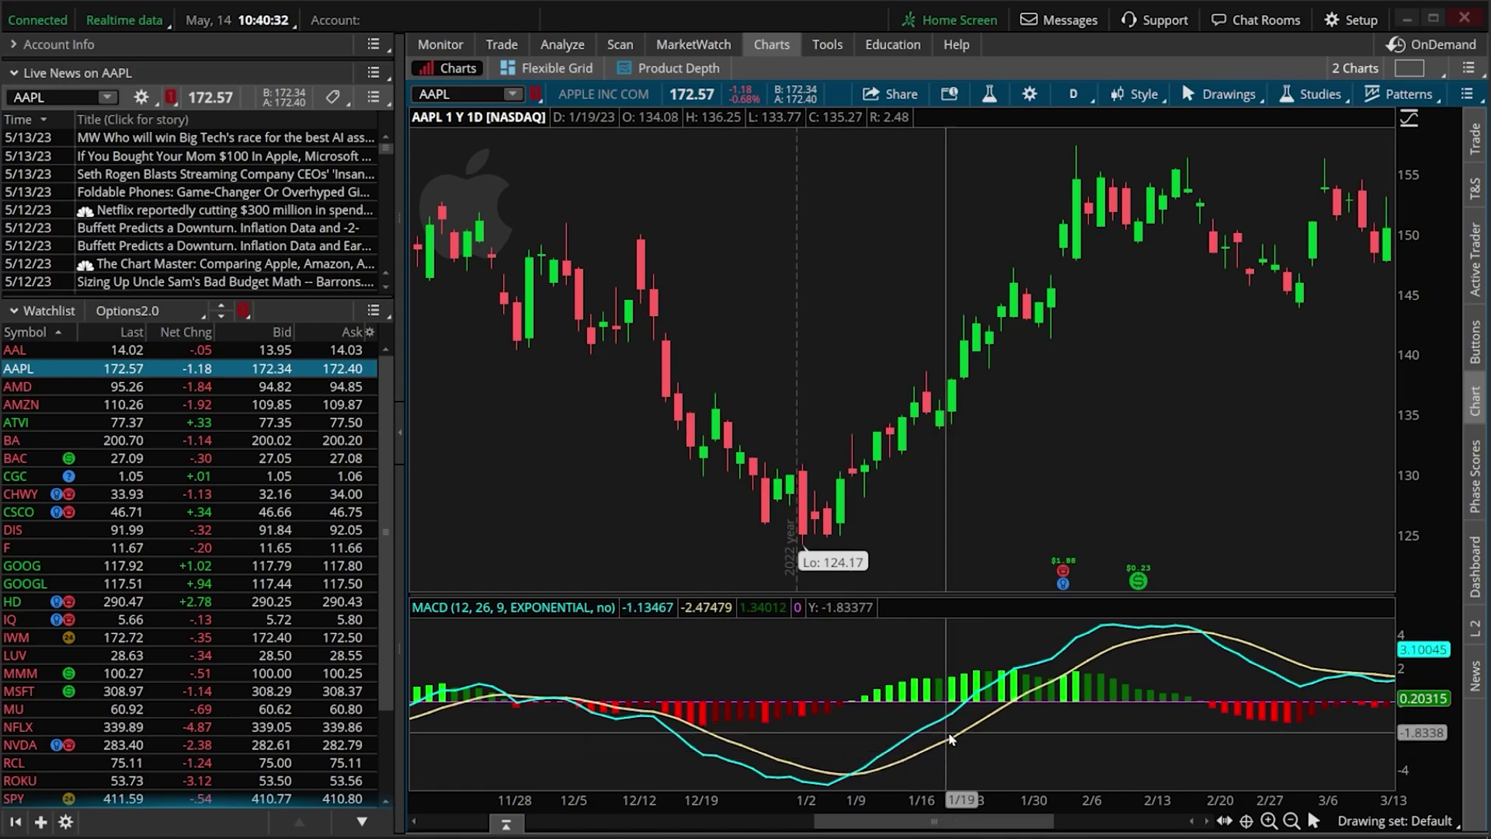
{"action": "left_click", "coordinate": [1189, 629]}
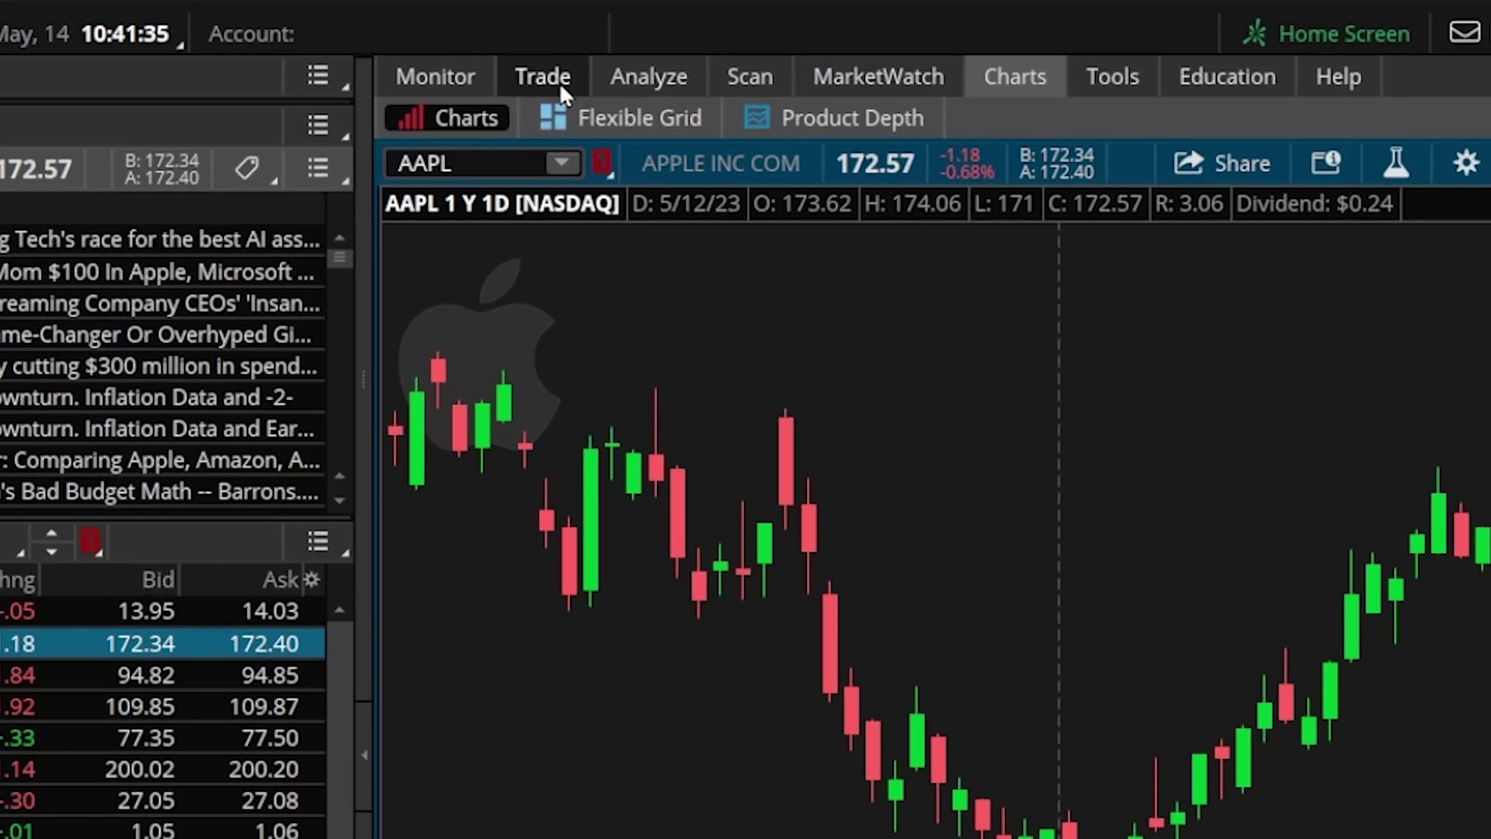
Create a buy order for the AAPL 16 JUN 23 175 call from the option chain at the 3.65 ask price
{"action": "left_click", "coordinate": [560, 90]}
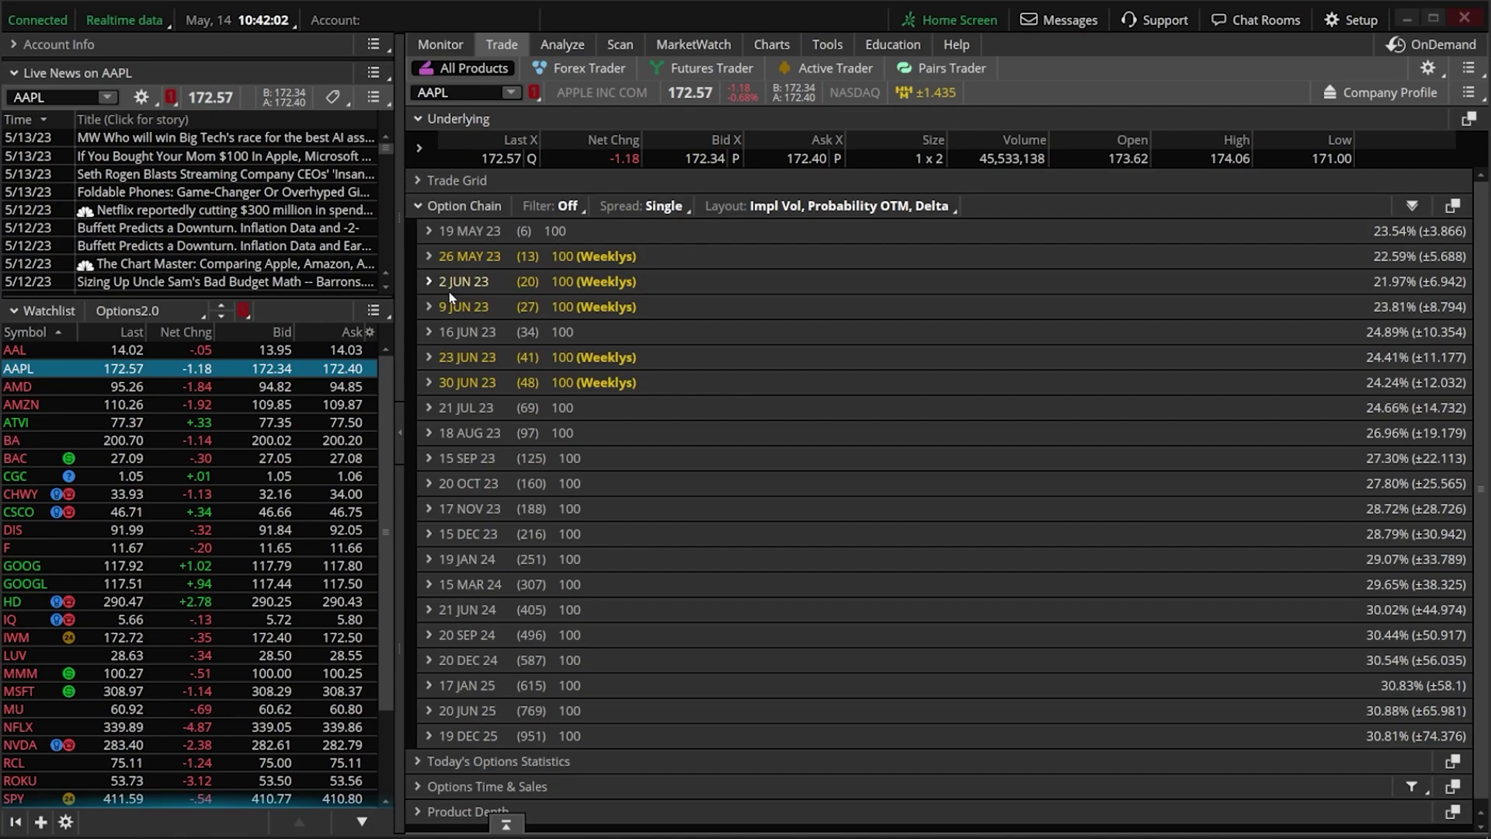
{"action": "left_click", "coordinate": [449, 335]}
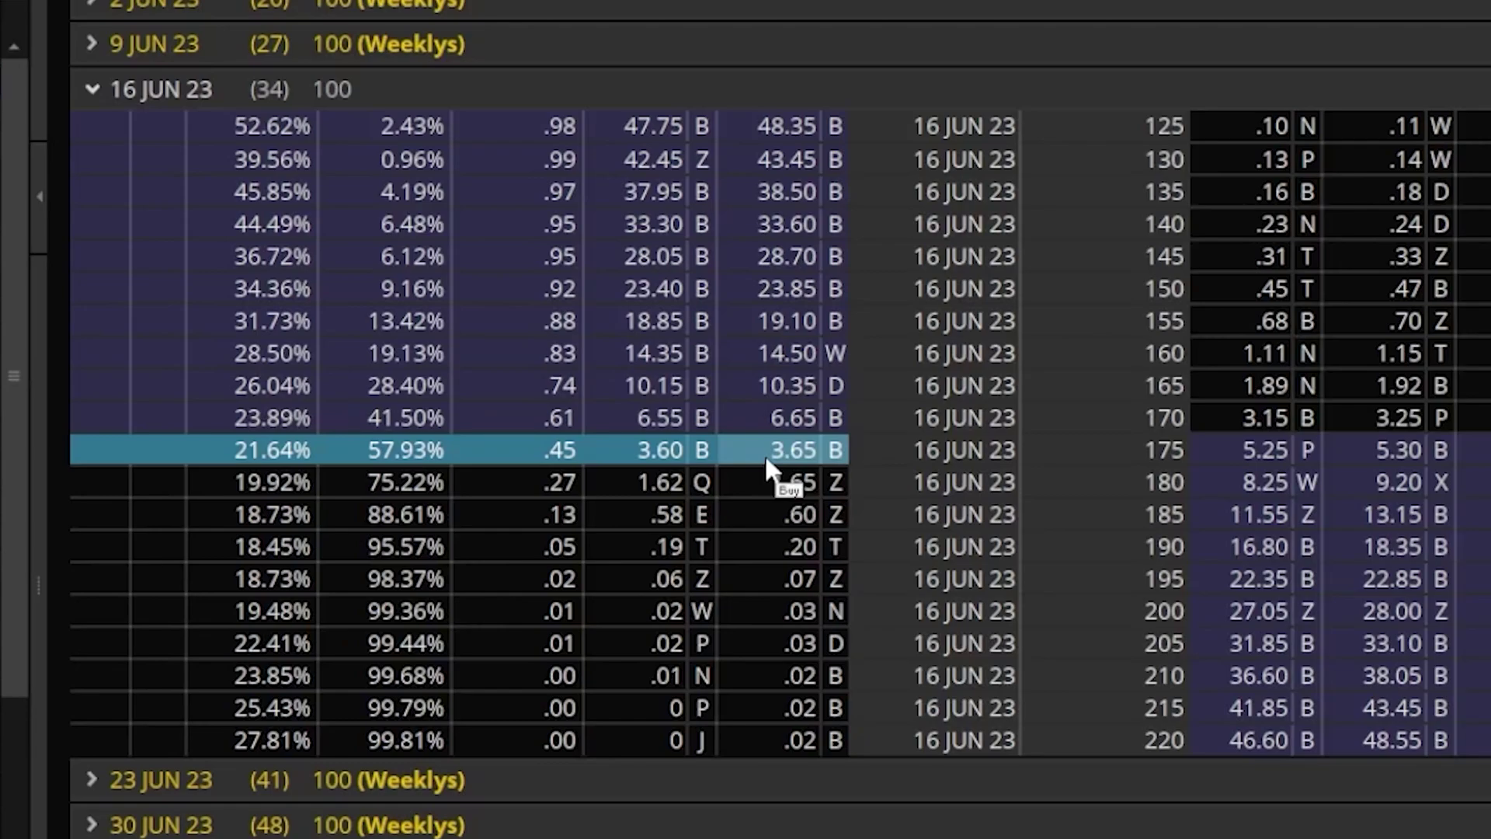
{"action": "left_click", "coordinate": [790, 458]}
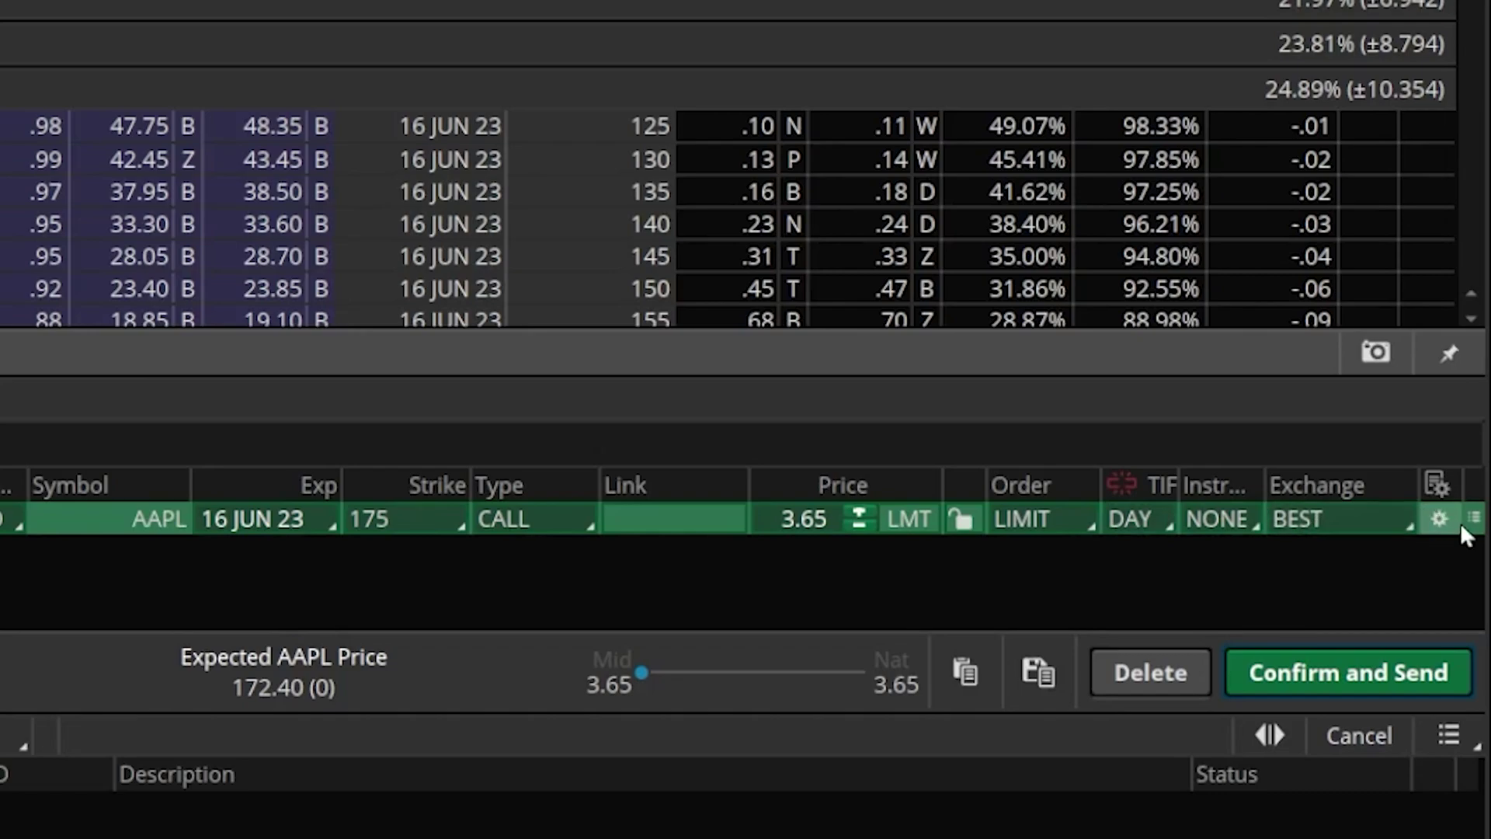
In the order's rules, add a submit condition on AAPL and open its custom study setup for editing
{"action": "left_click", "coordinate": [1440, 520]}
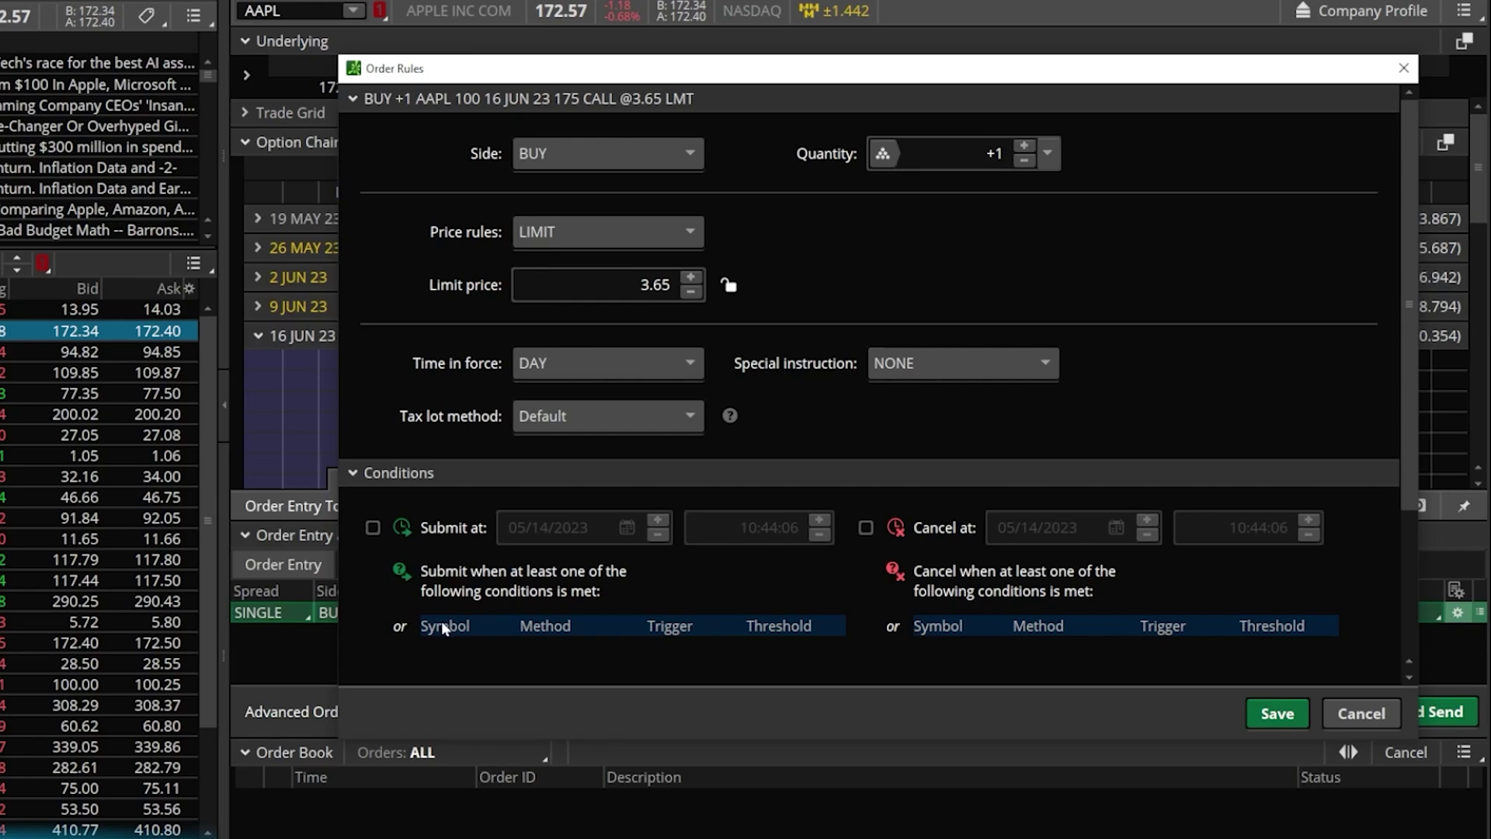
{"action": "left_click", "coordinate": [445, 647]}
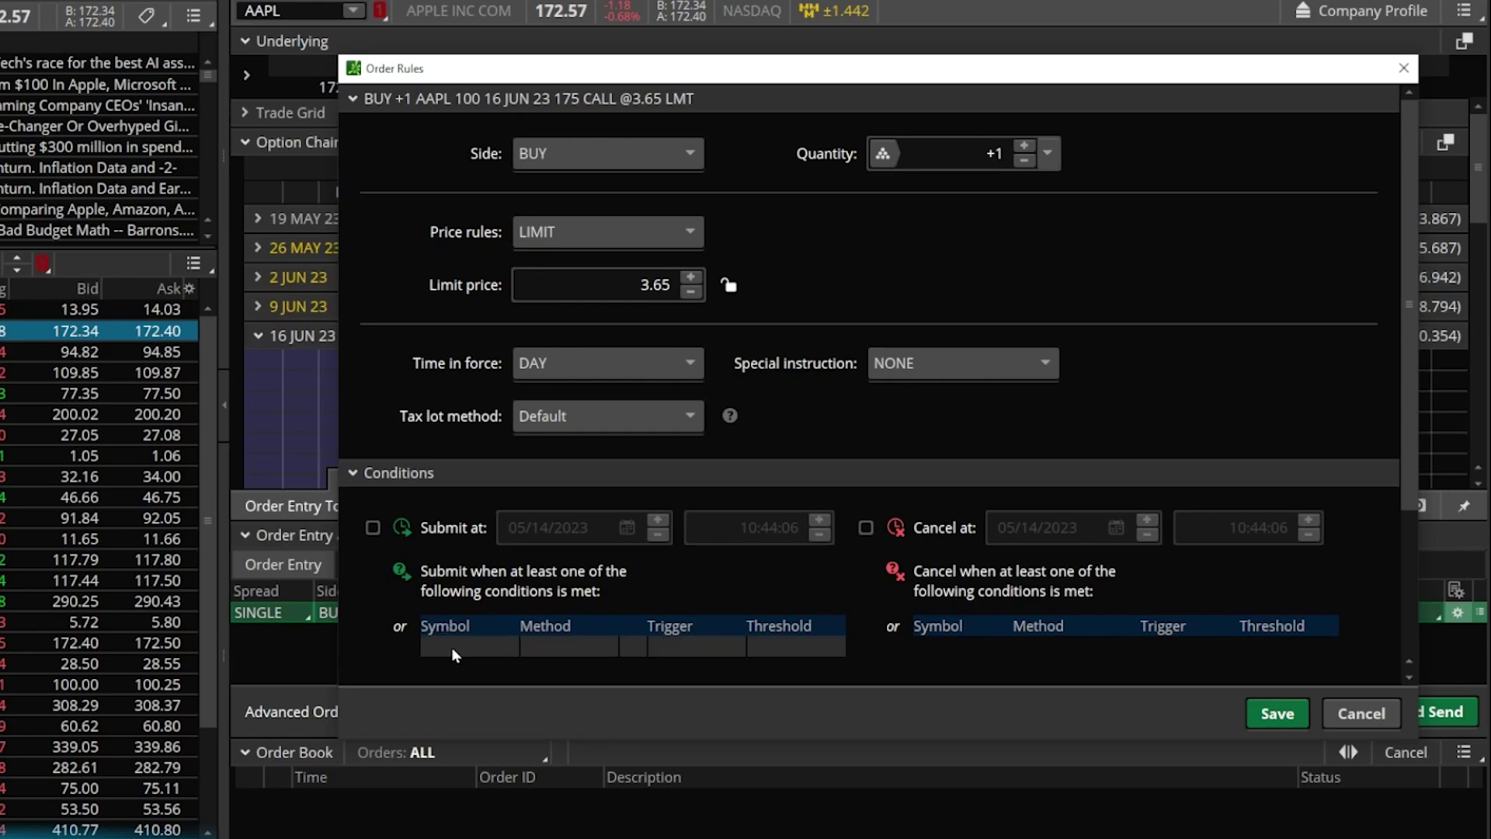
{"action": "left_click", "coordinate": [452, 651]}
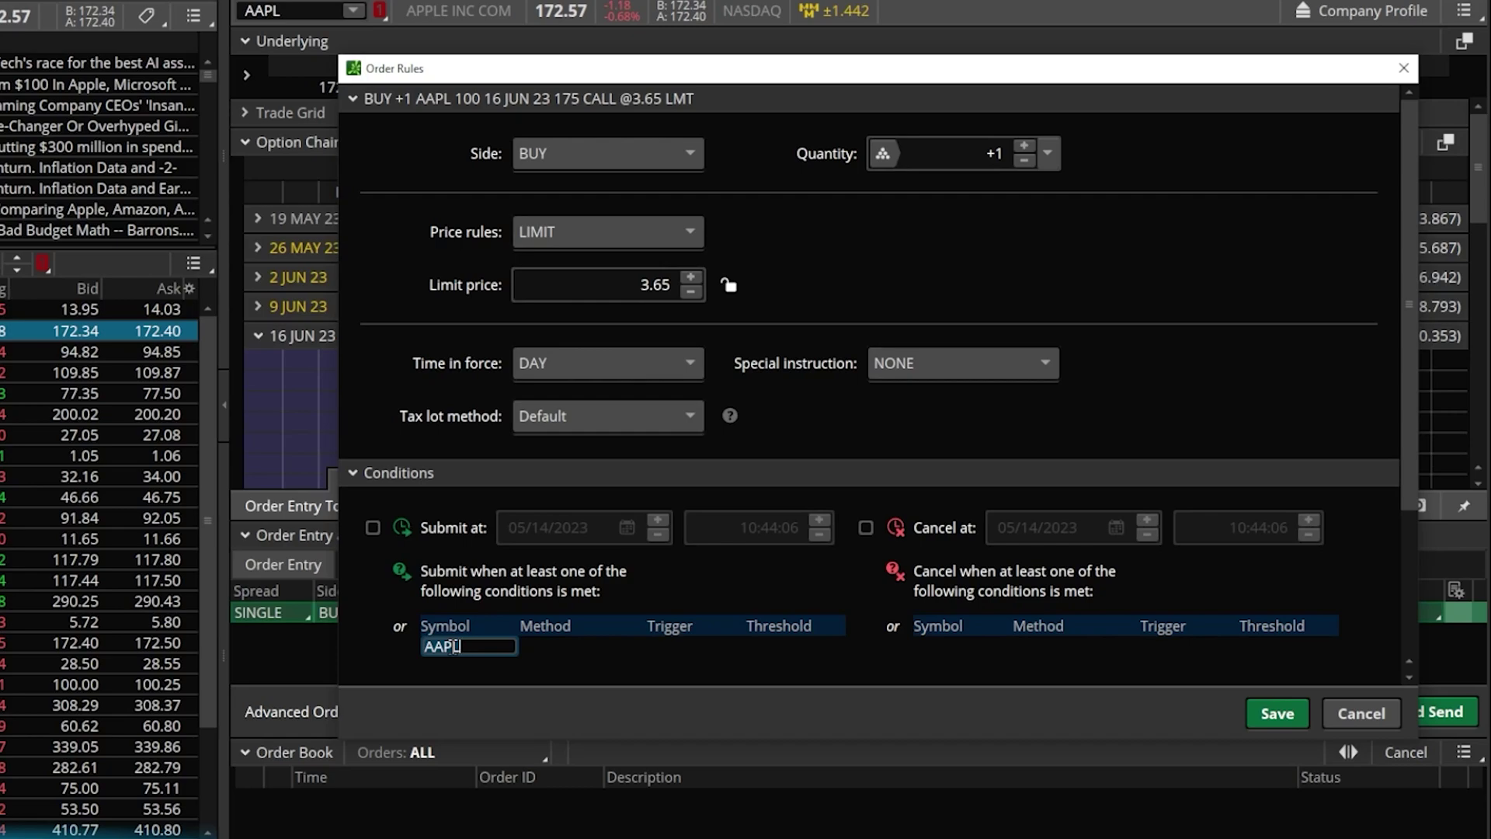
{"action": "left_click", "coordinate": [556, 639]}
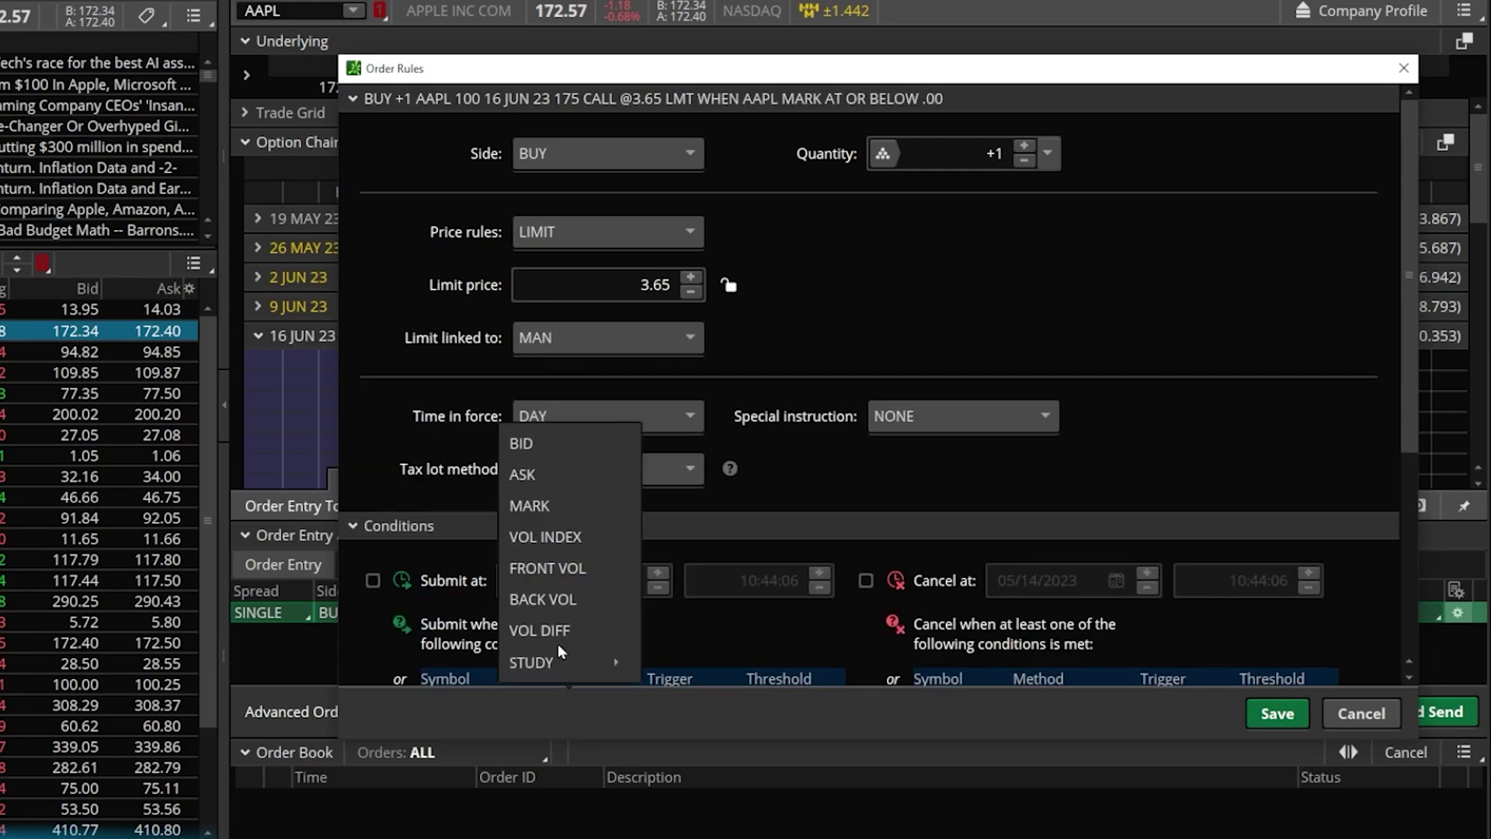
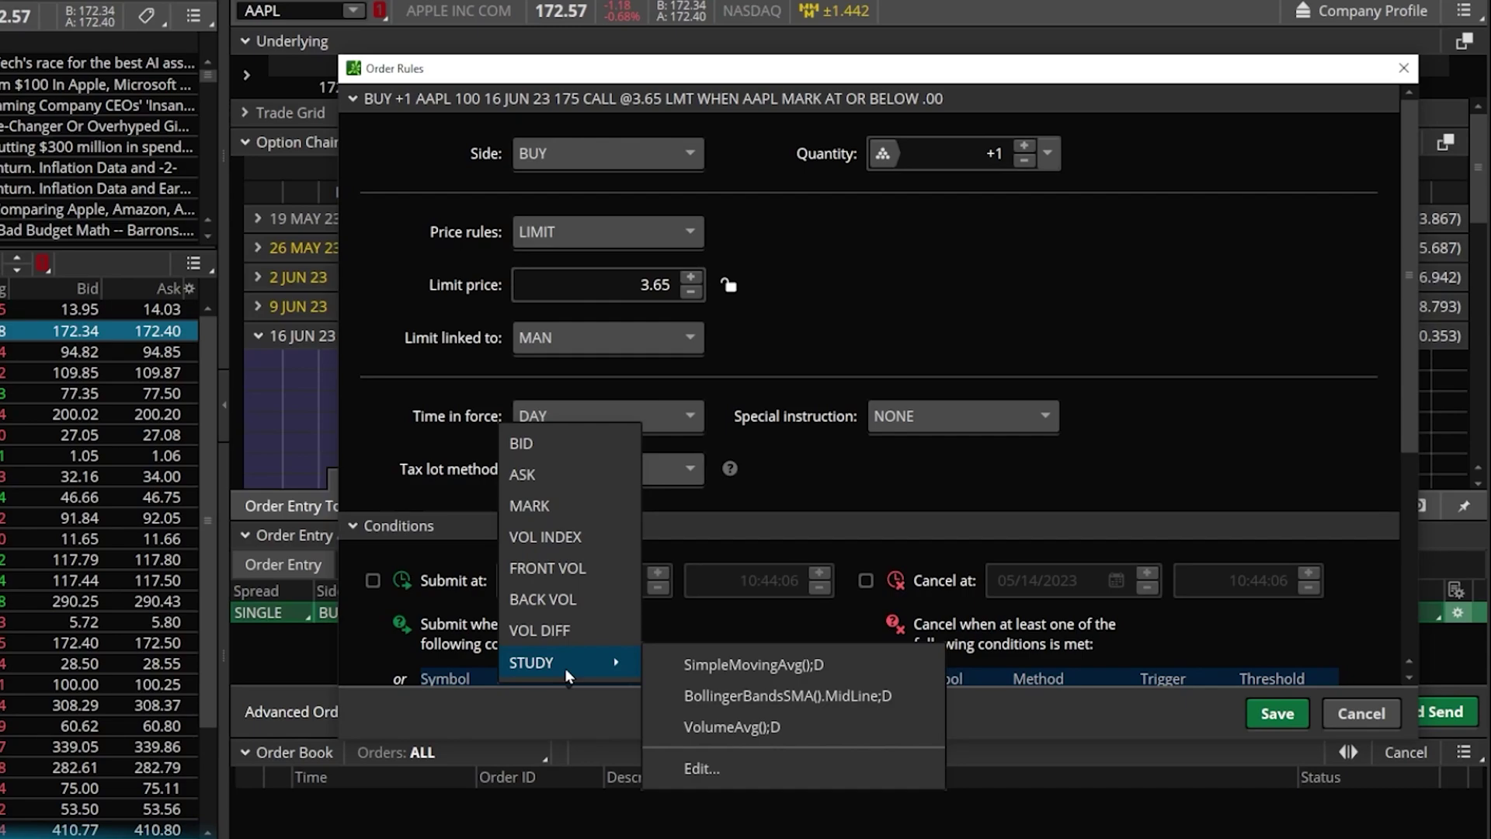
{"action": "left_click", "coordinate": [705, 770]}
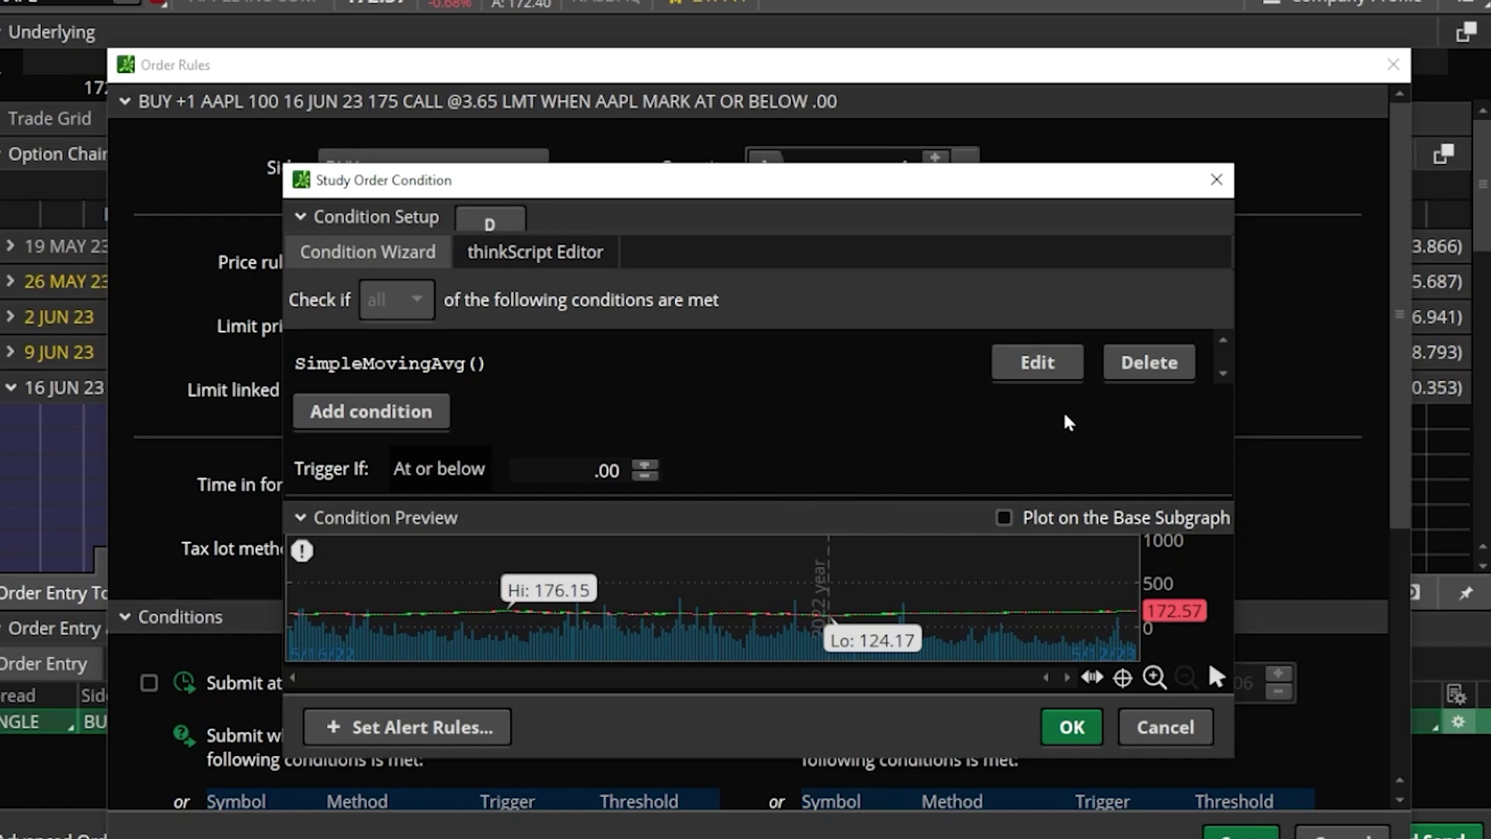
Delete the default SimpleMovingAvg condition and start a new condition based on the MACD study
{"action": "left_click", "coordinate": [1130, 363]}
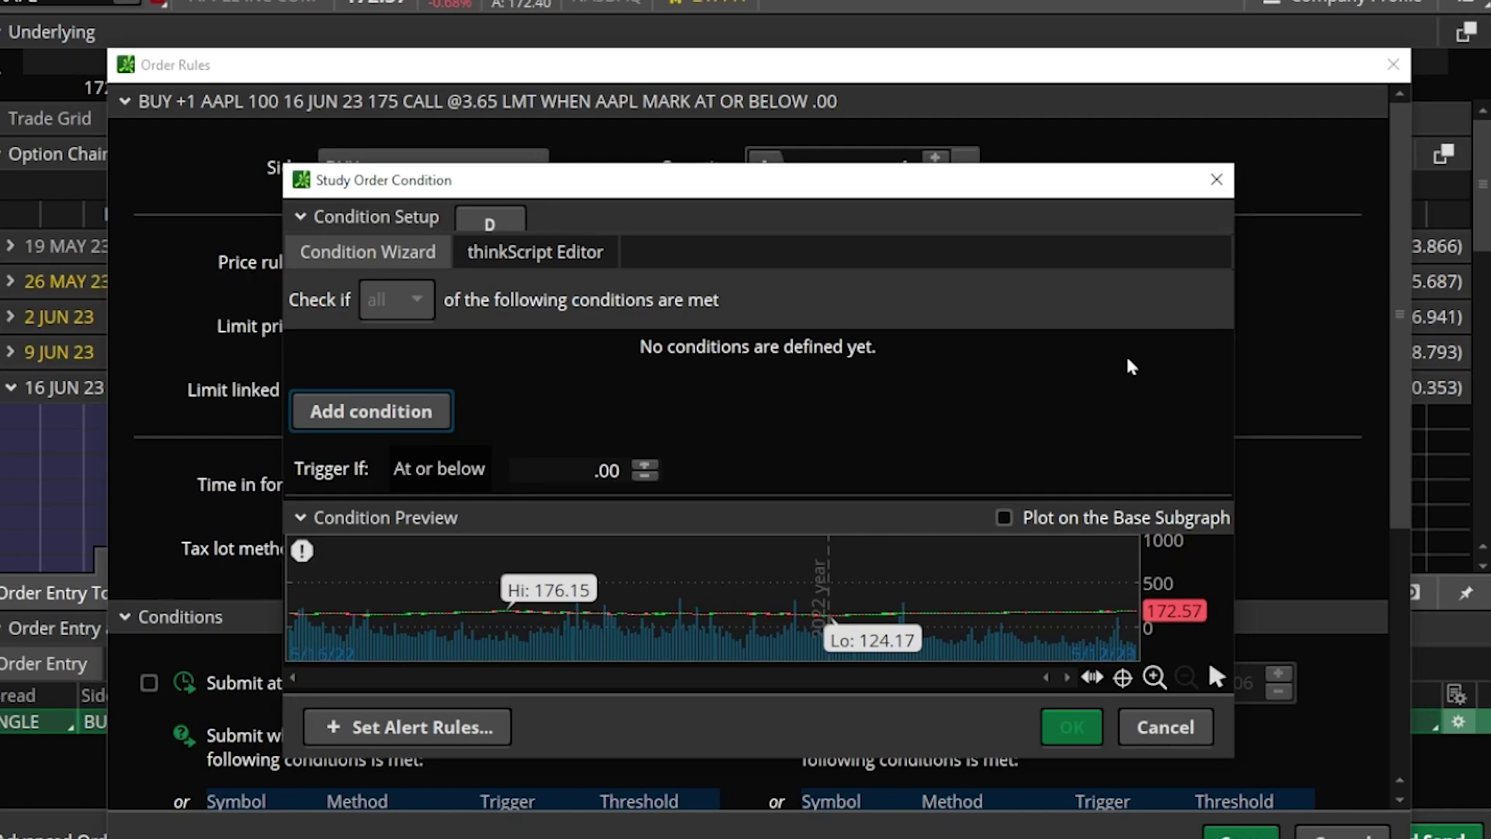
{"action": "left_click", "coordinate": [399, 417]}
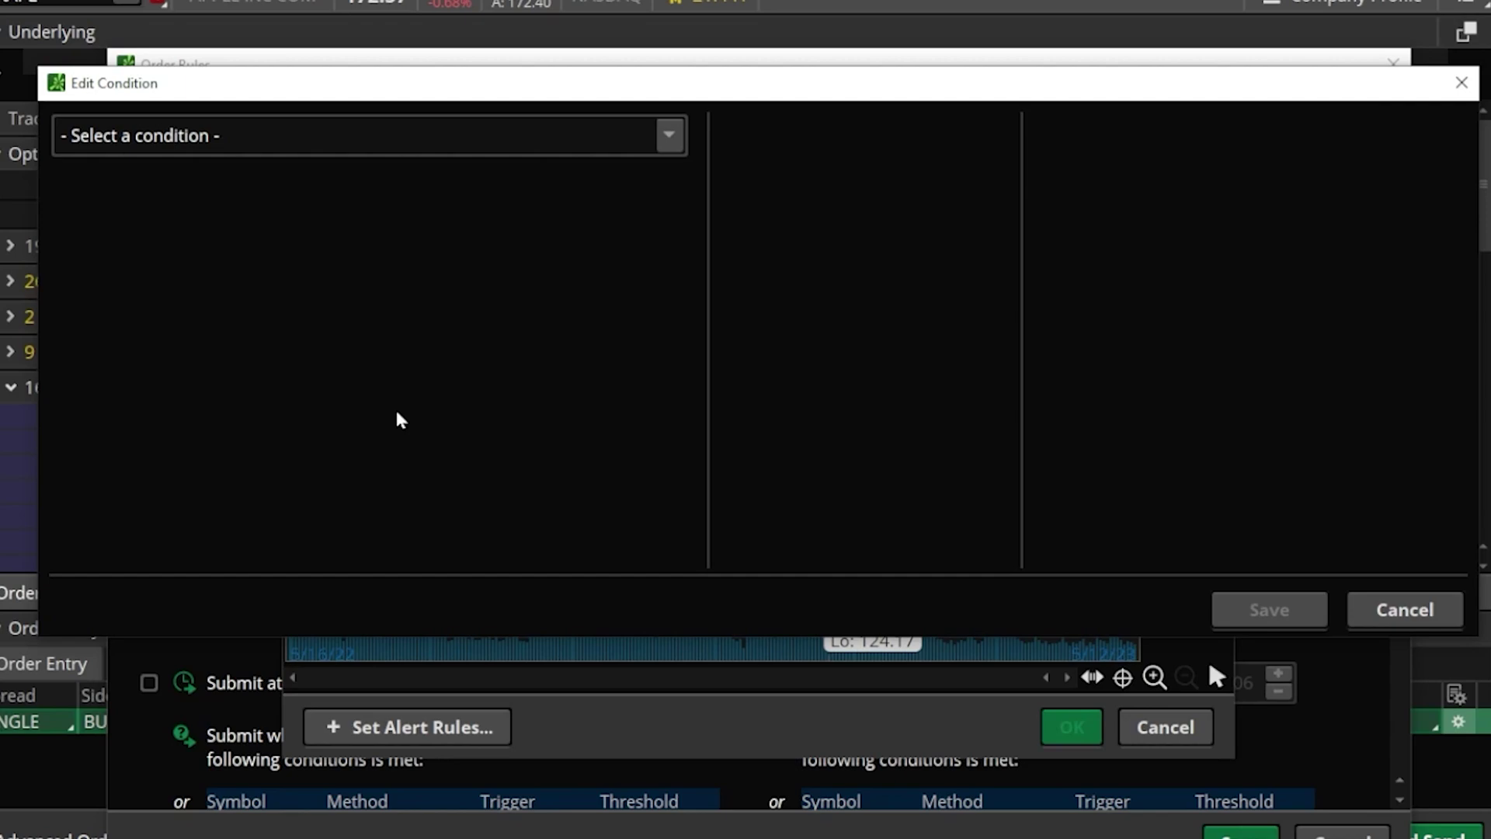
{"action": "left_click", "coordinate": [457, 152]}
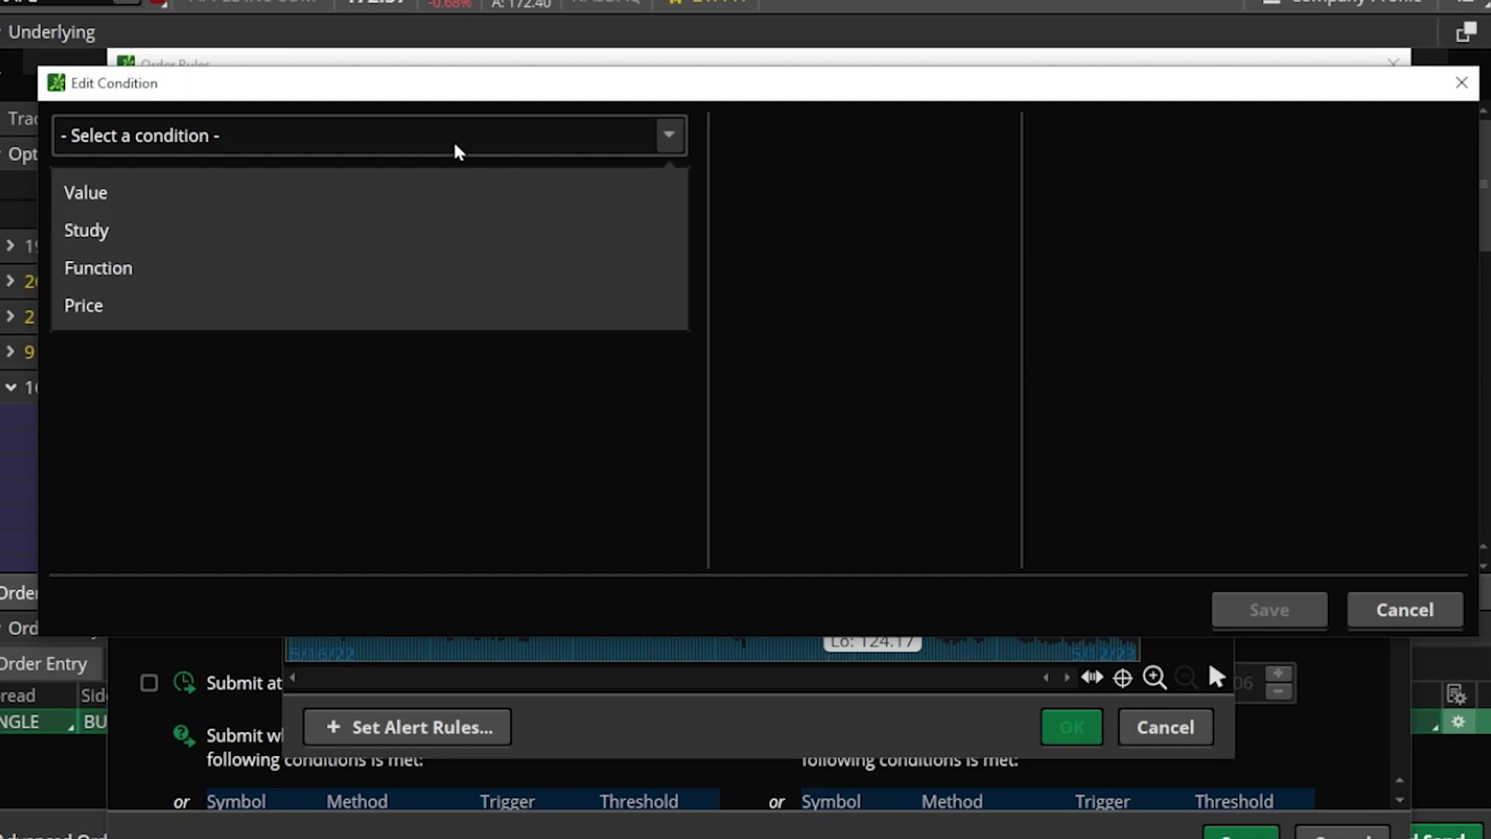
{"action": "left_click", "coordinate": [383, 219]}
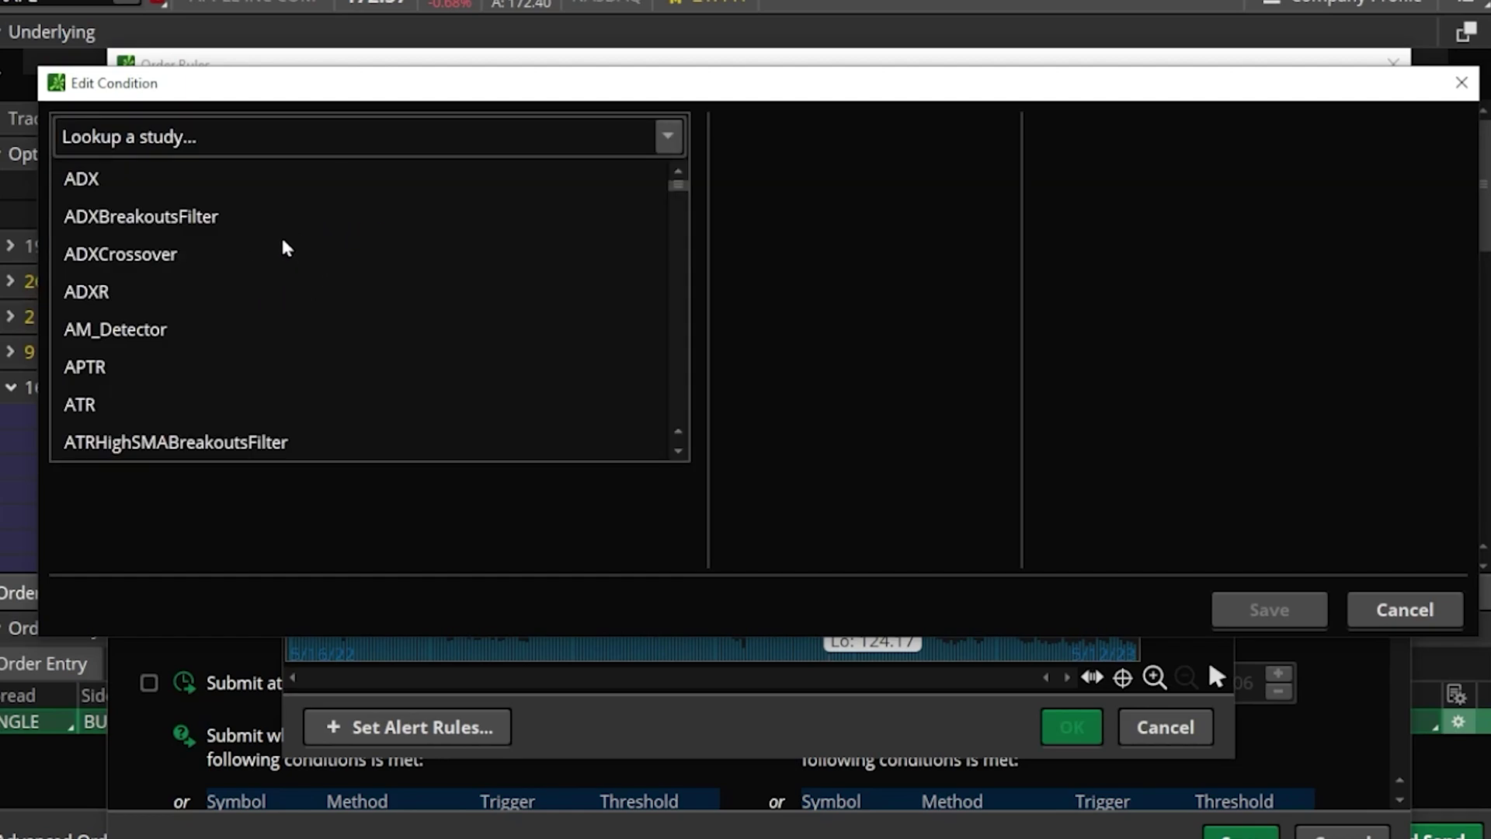
{"action": "left_click", "coordinate": [271, 137]}
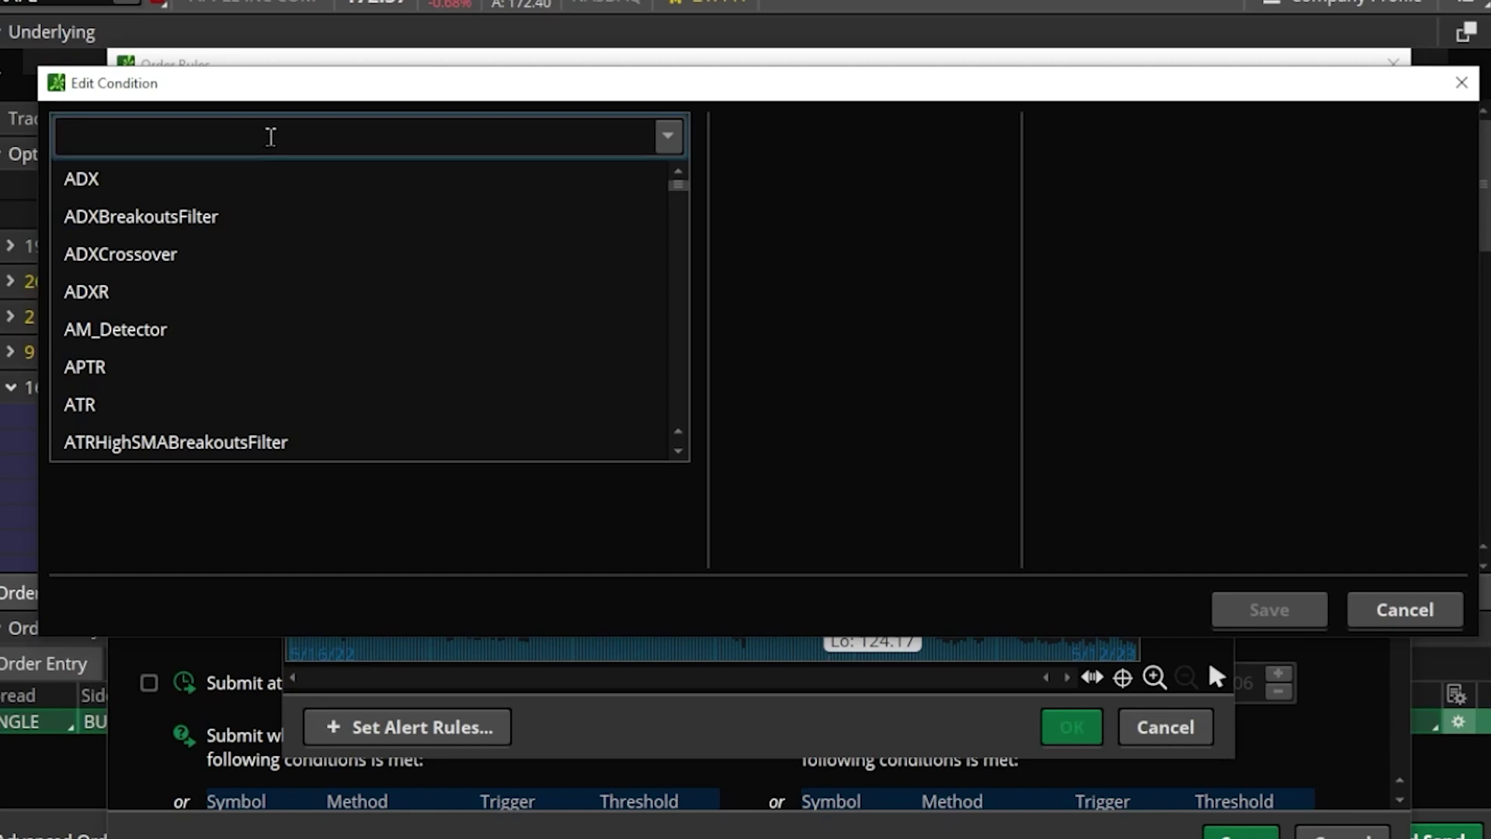
{"action": "type", "text": "macd"}
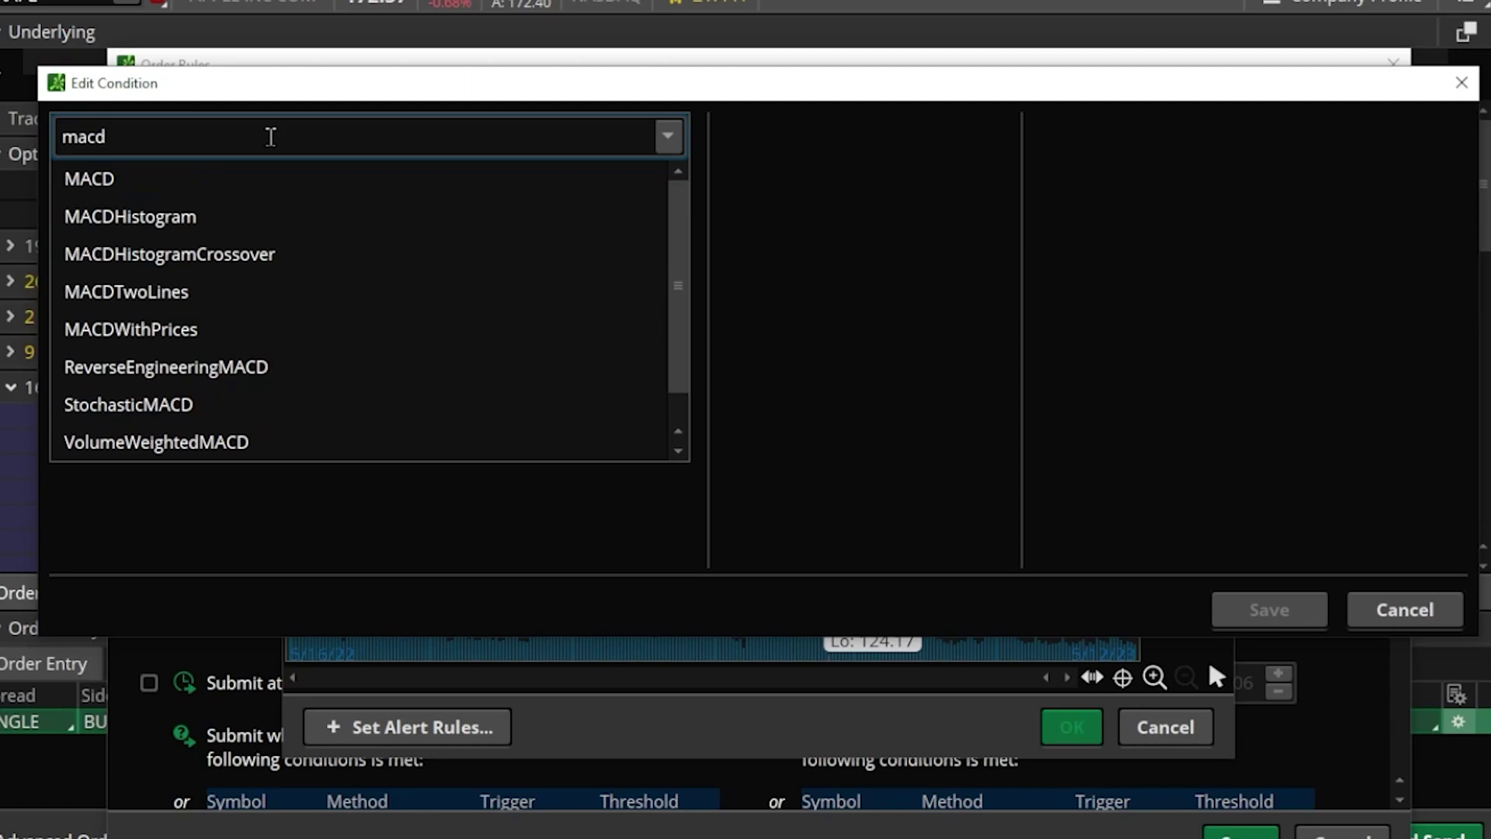
{"action": "left_click", "coordinate": [171, 186]}
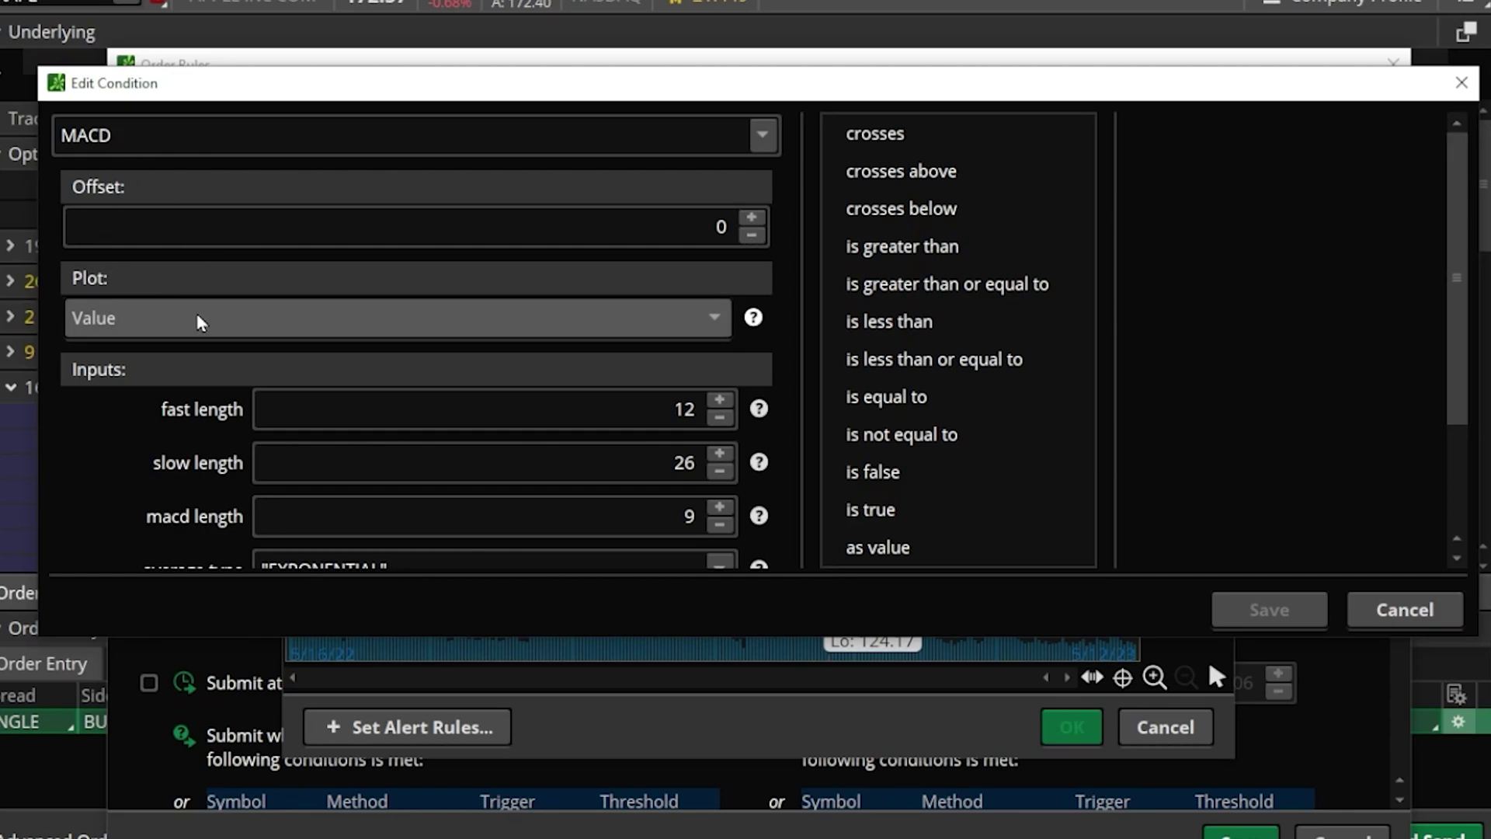
Set the comparison to crosses above and choose the MACD study as the second operand
{"action": "left_click", "coordinate": [905, 174]}
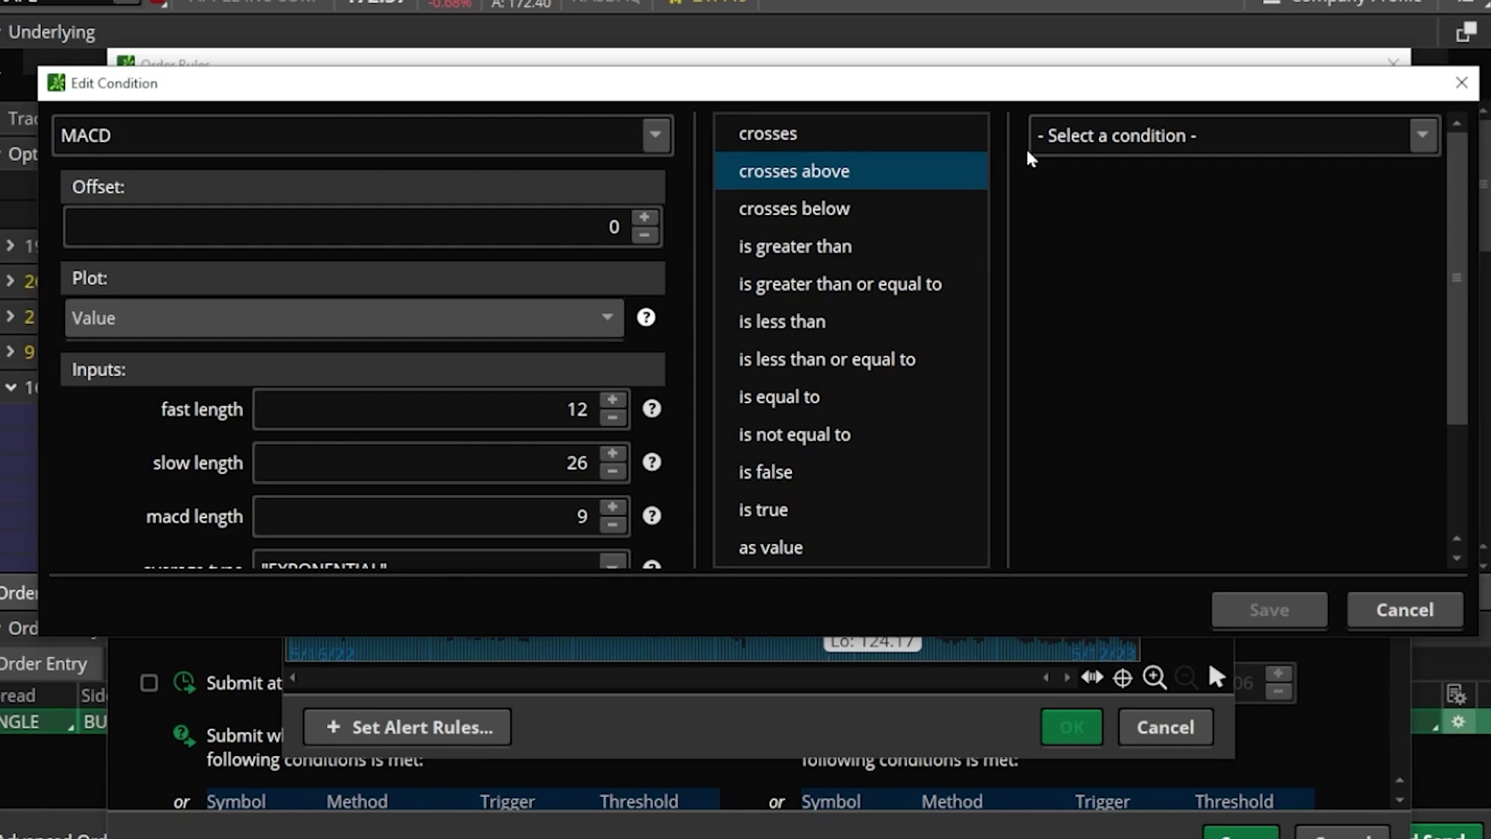
{"action": "left_click", "coordinate": [1186, 142]}
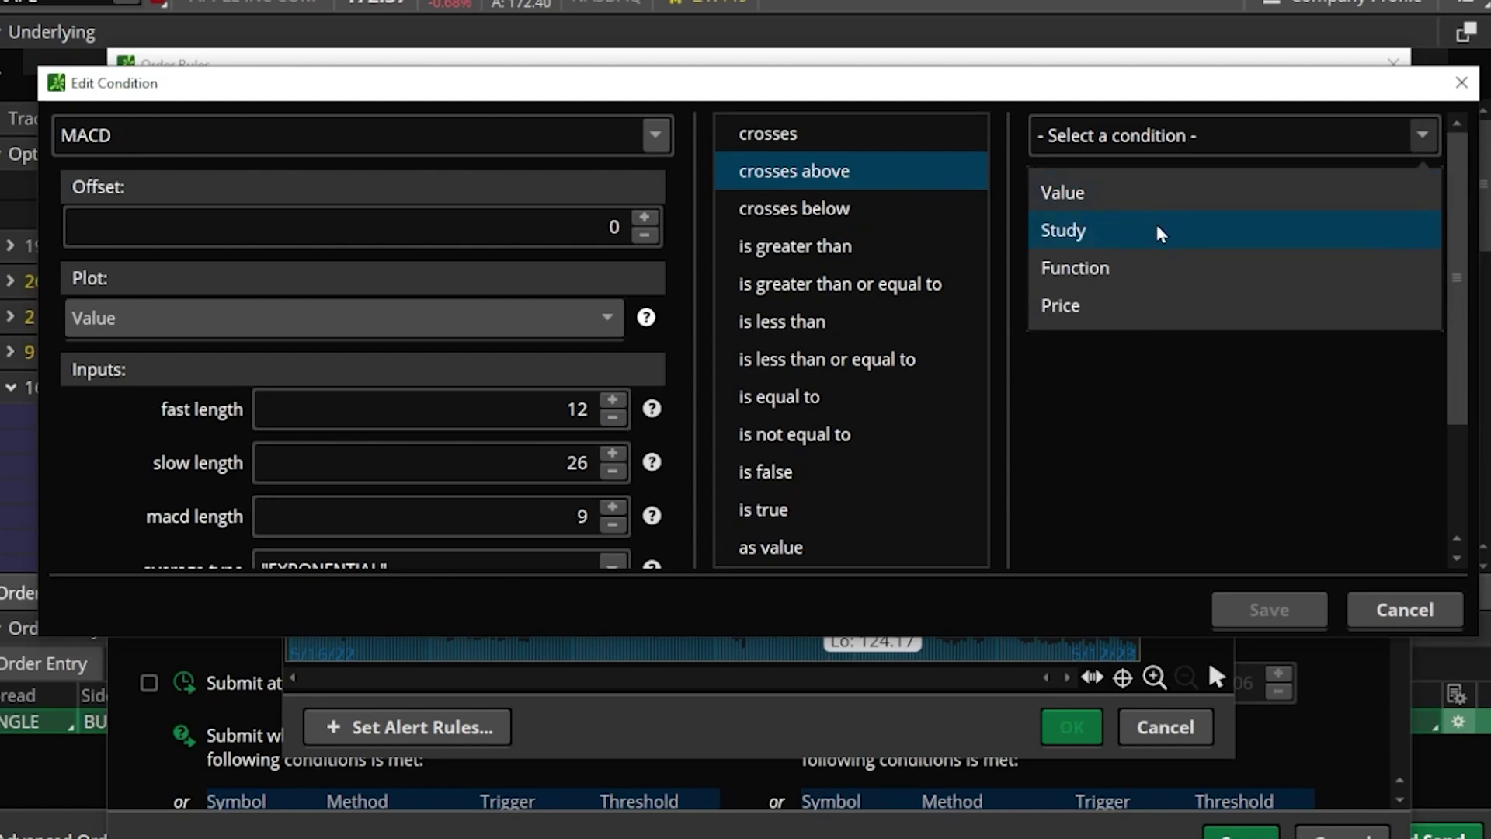
{"action": "left_click", "coordinate": [1157, 232]}
{"action": "left_click", "coordinate": [1183, 129]}
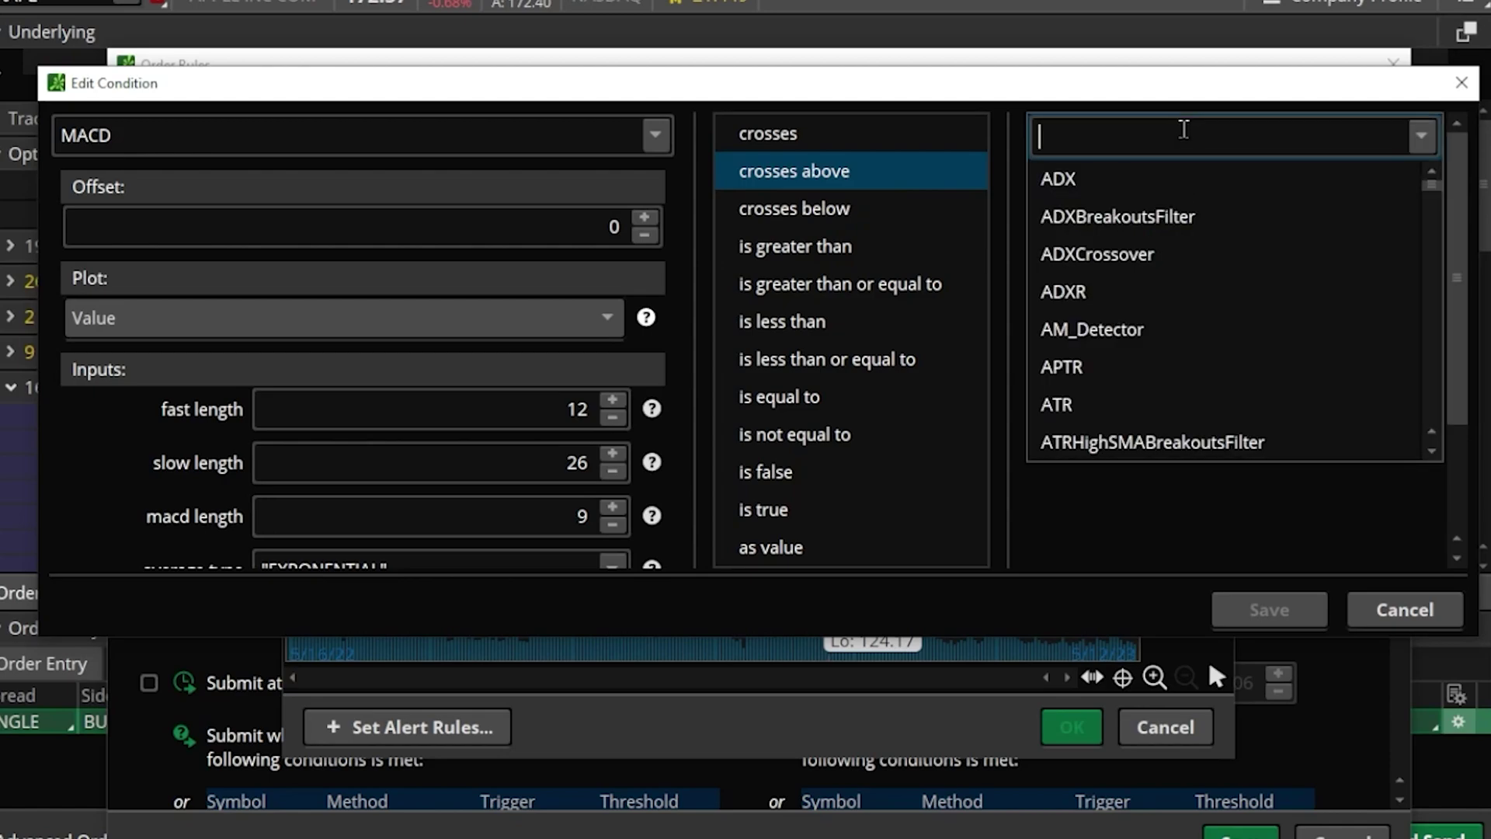
{"action": "type", "text": "macd"}
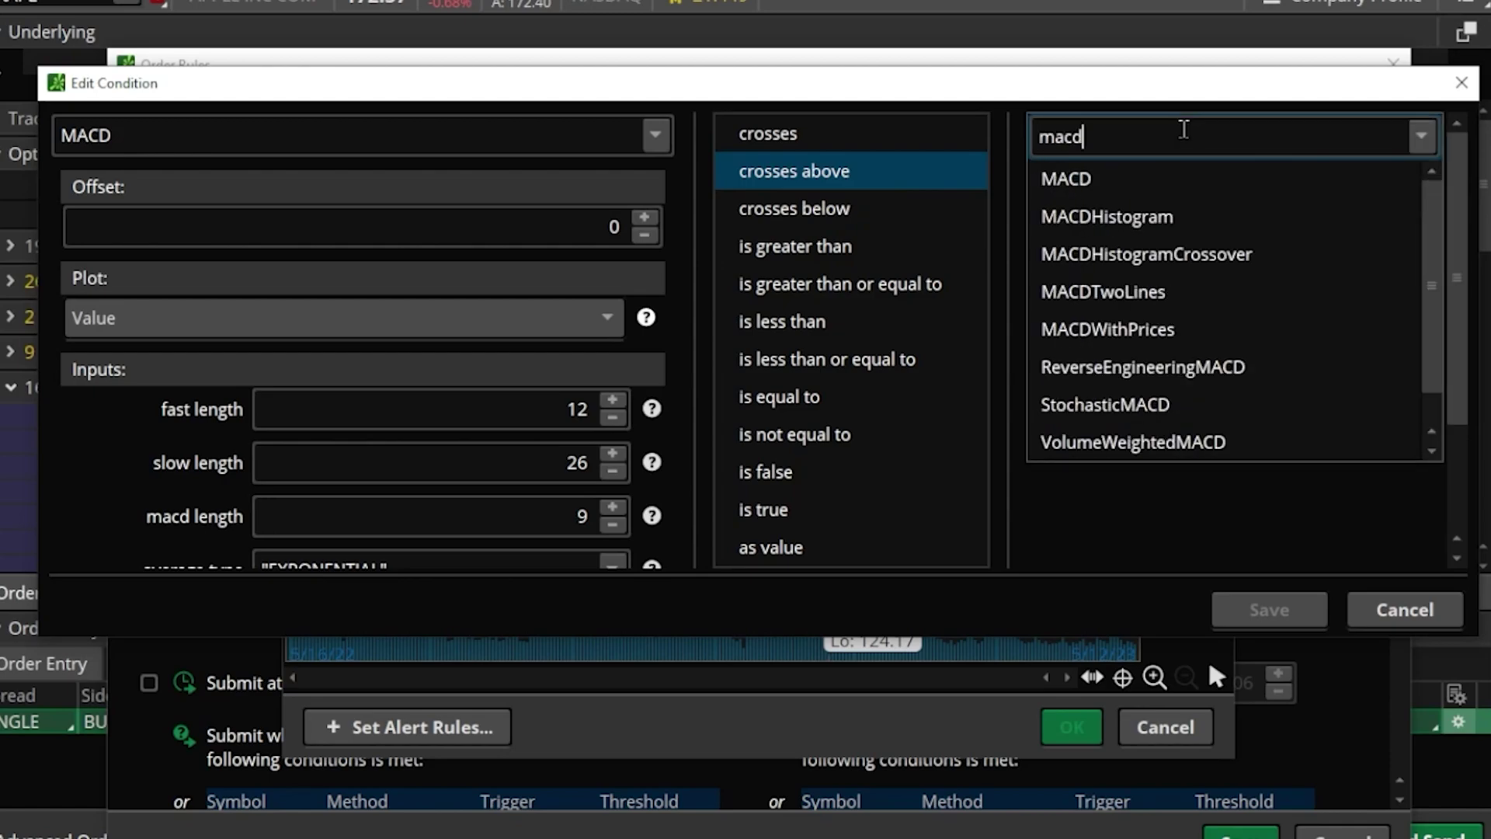
{"action": "left_click", "coordinate": [1167, 177]}
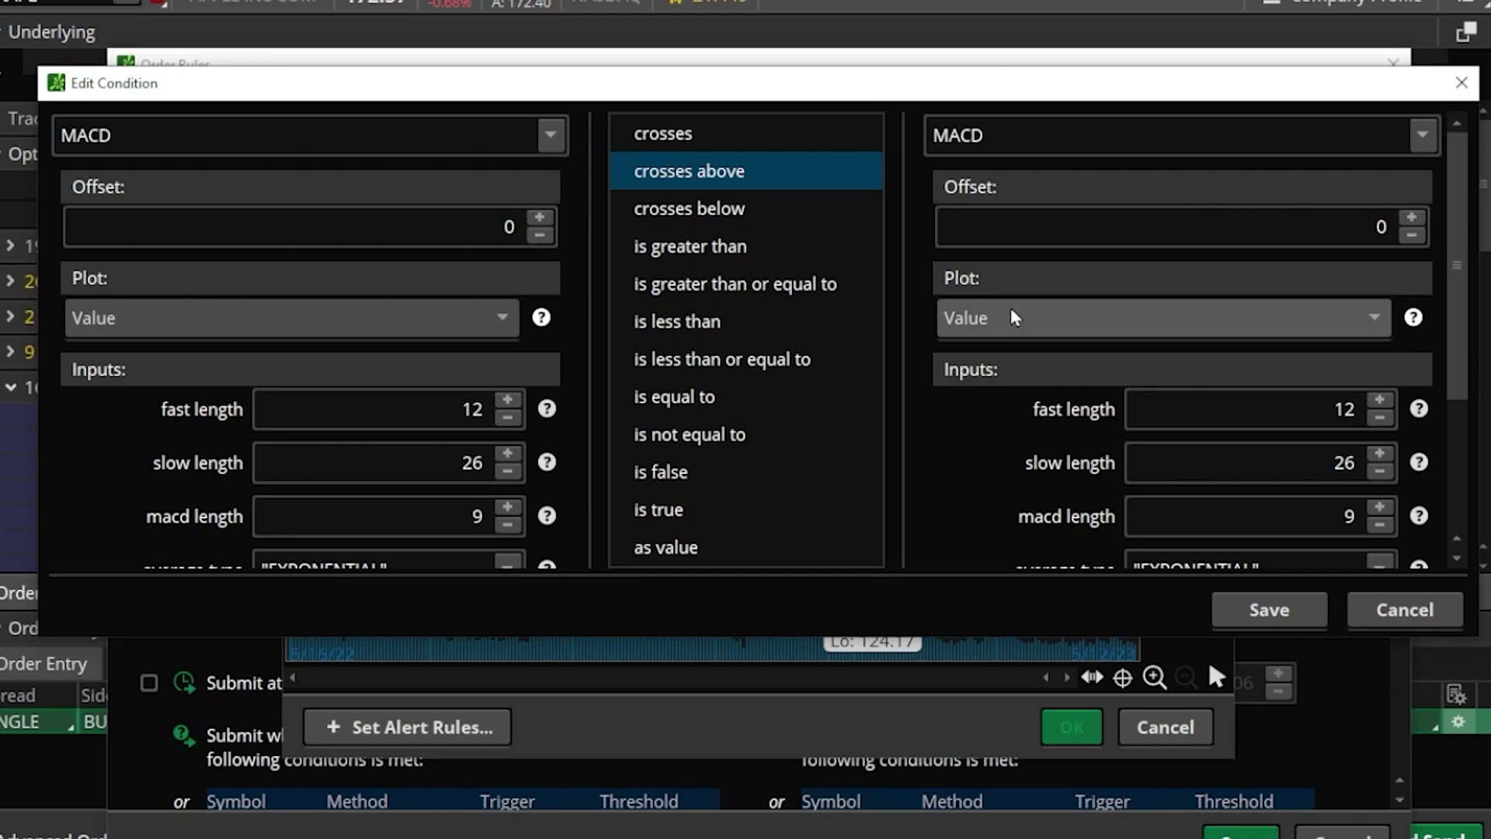
Set the second MACD's plot to Avg and save the crossover condition
{"action": "left_click", "coordinate": [1043, 330]}
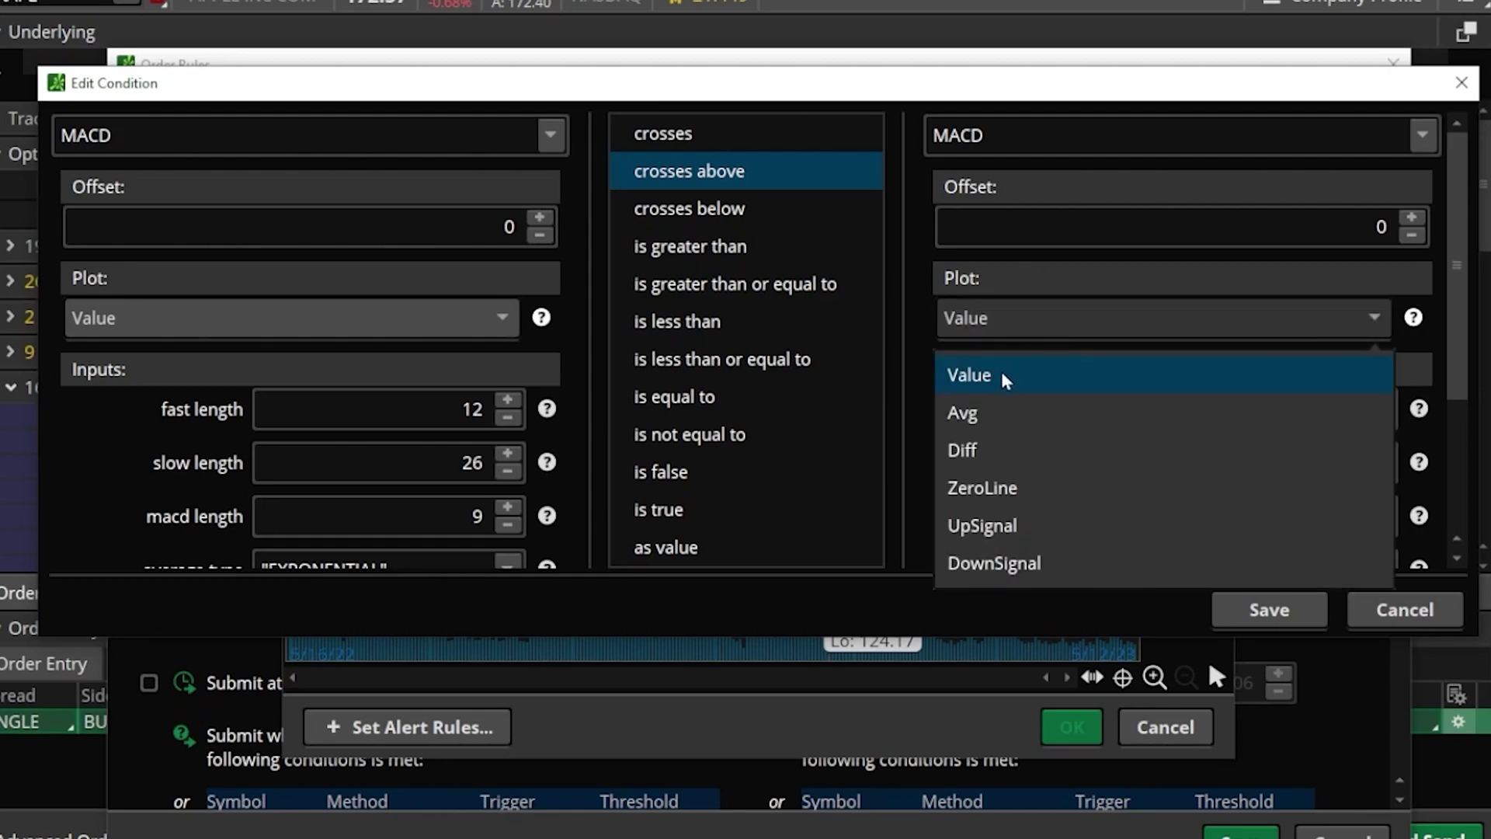
{"action": "left_click", "coordinate": [1005, 419]}
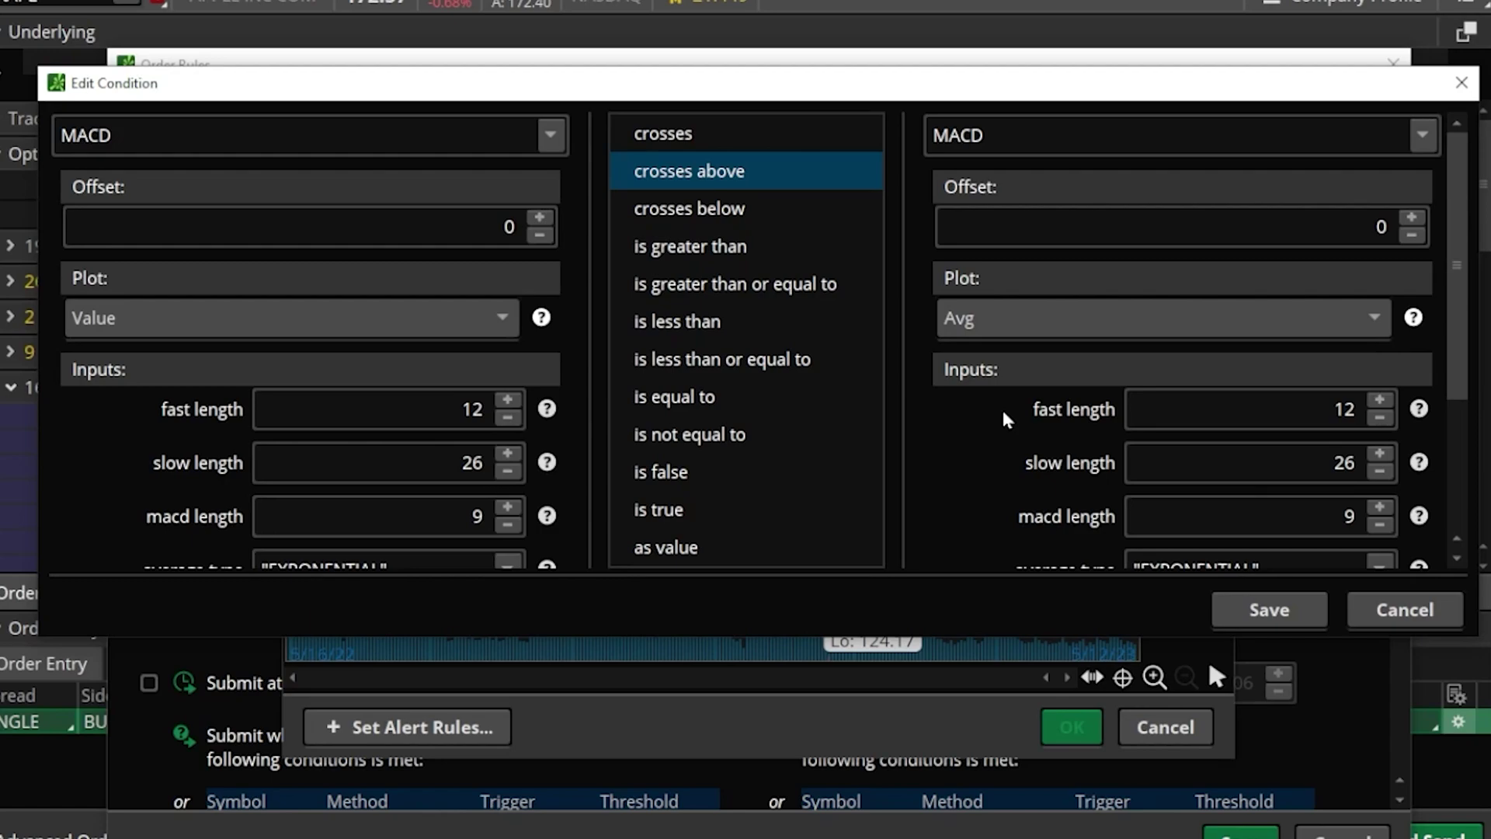
{"action": "scroll", "coordinate": [1219, 408], "scroll_direction": "down", "scroll_amount": 3}
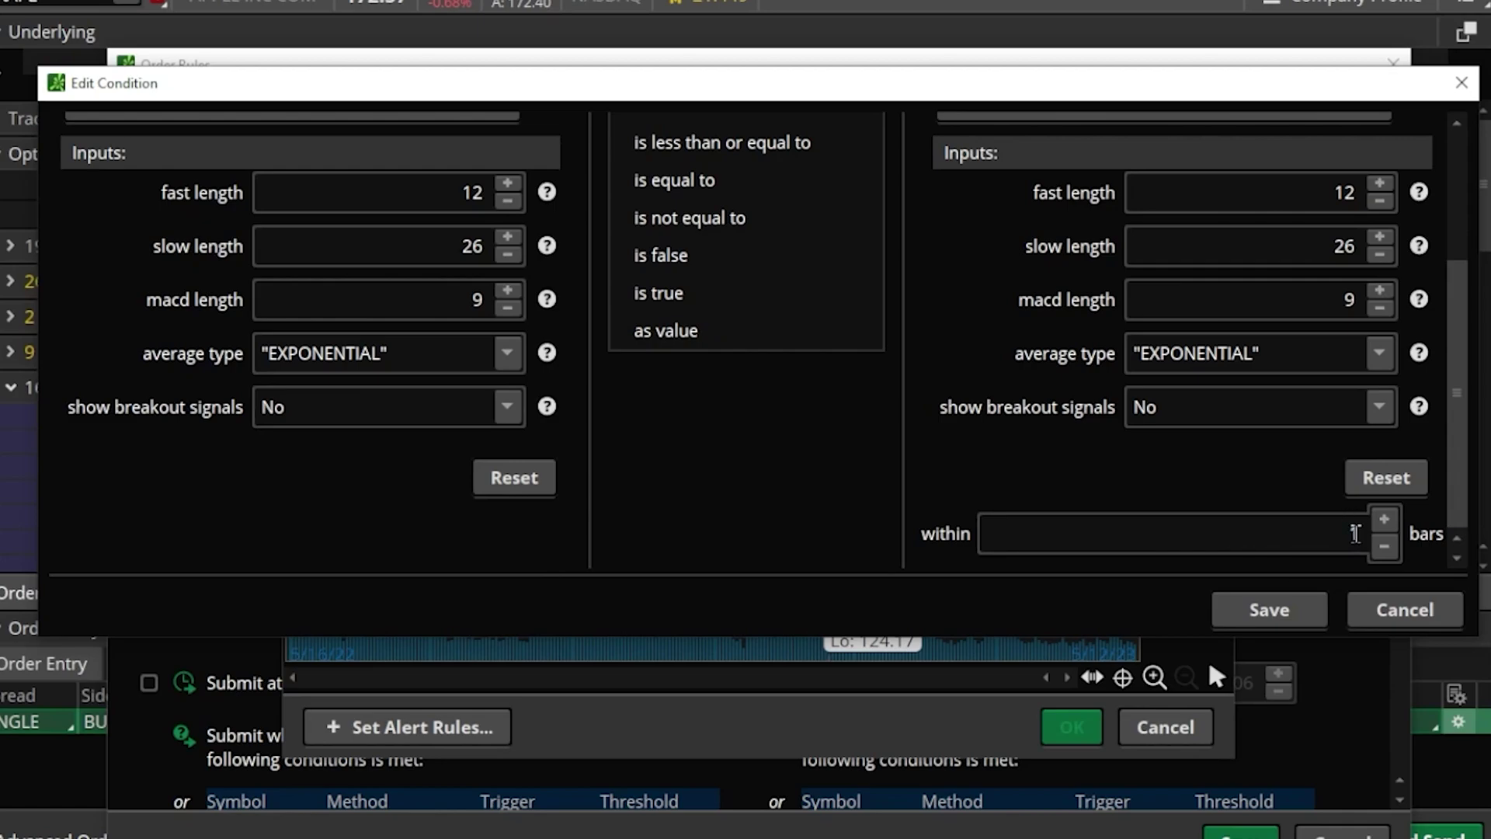
{"action": "left_click", "coordinate": [1274, 606]}
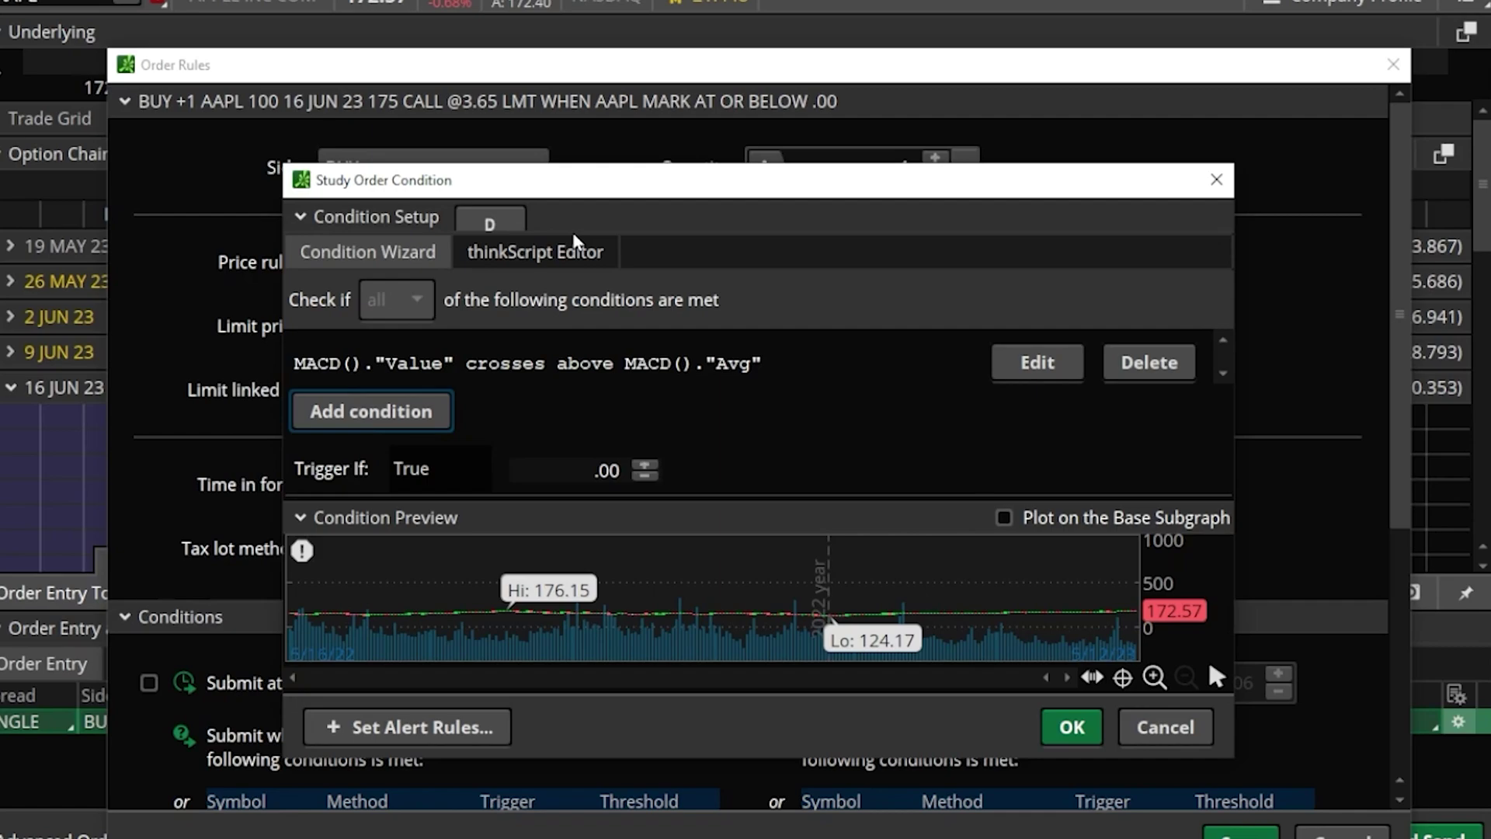
Check the available aggregation periods, keep the daily one, and apply the study condition to the order
{"action": "left_click", "coordinate": [506, 225]}
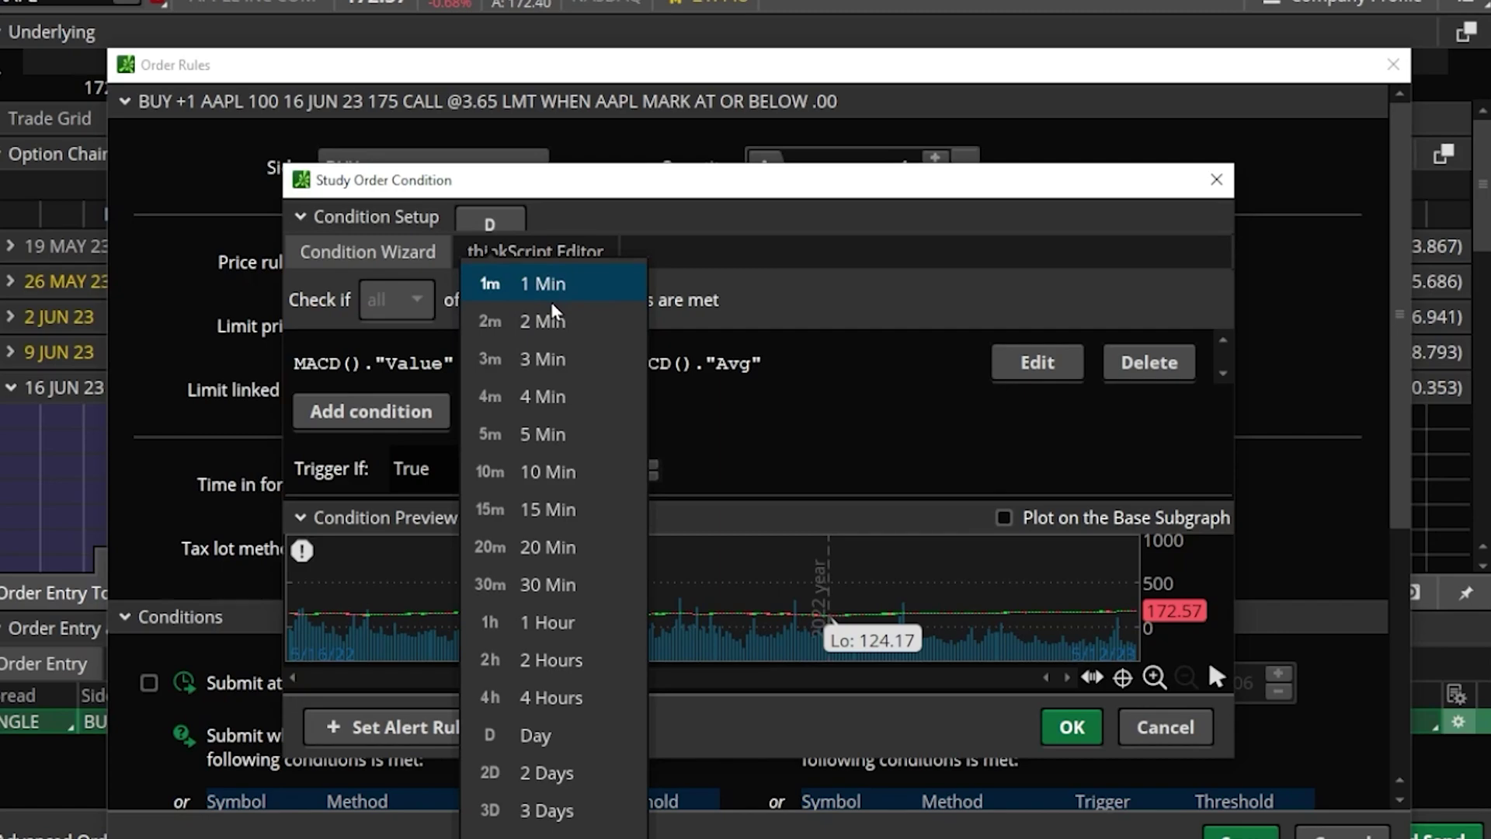
{"action": "left_click", "coordinate": [784, 278]}
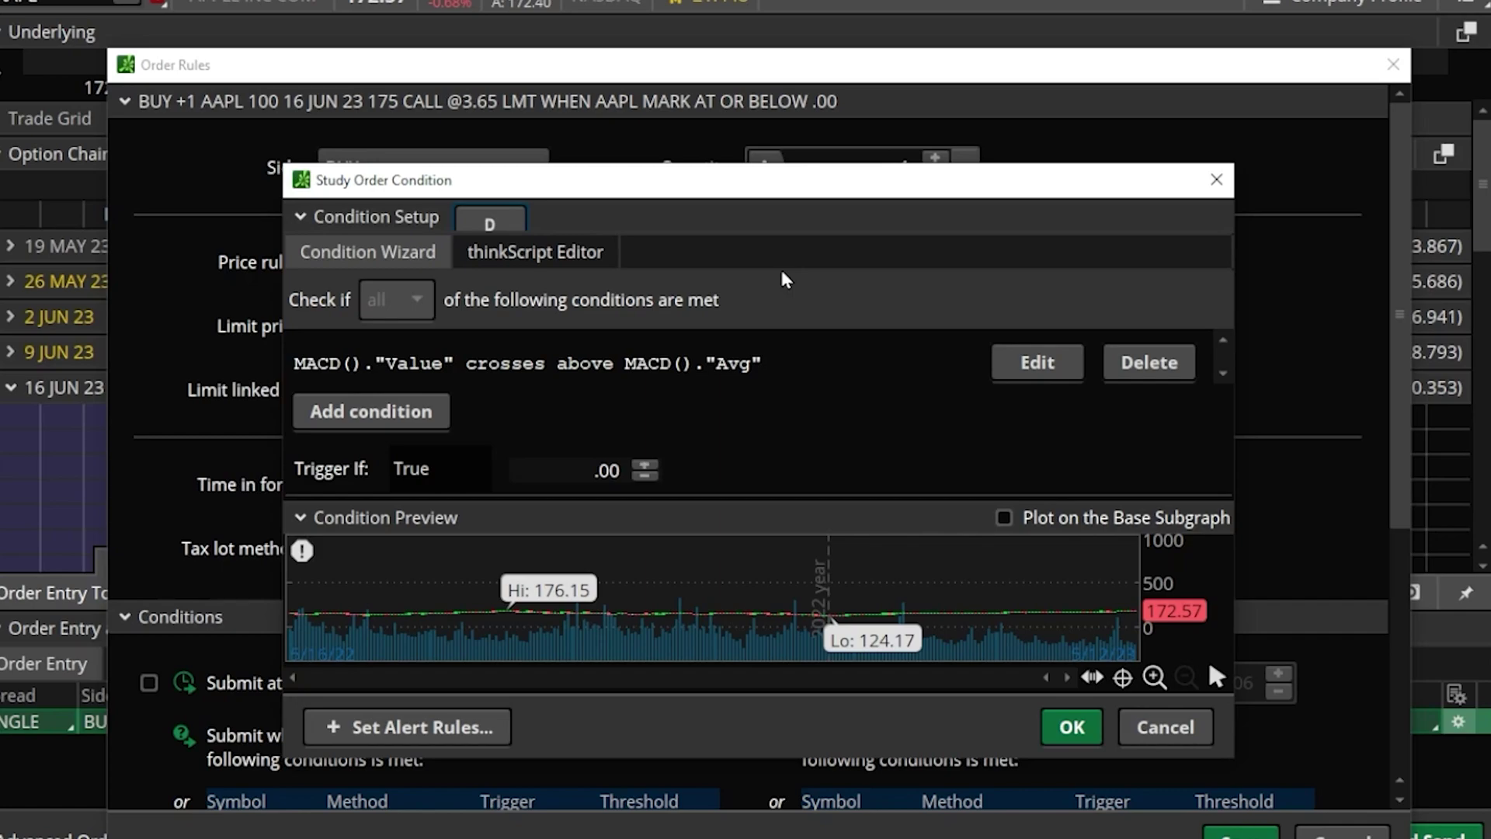
{"action": "left_click", "coordinate": [1075, 723]}
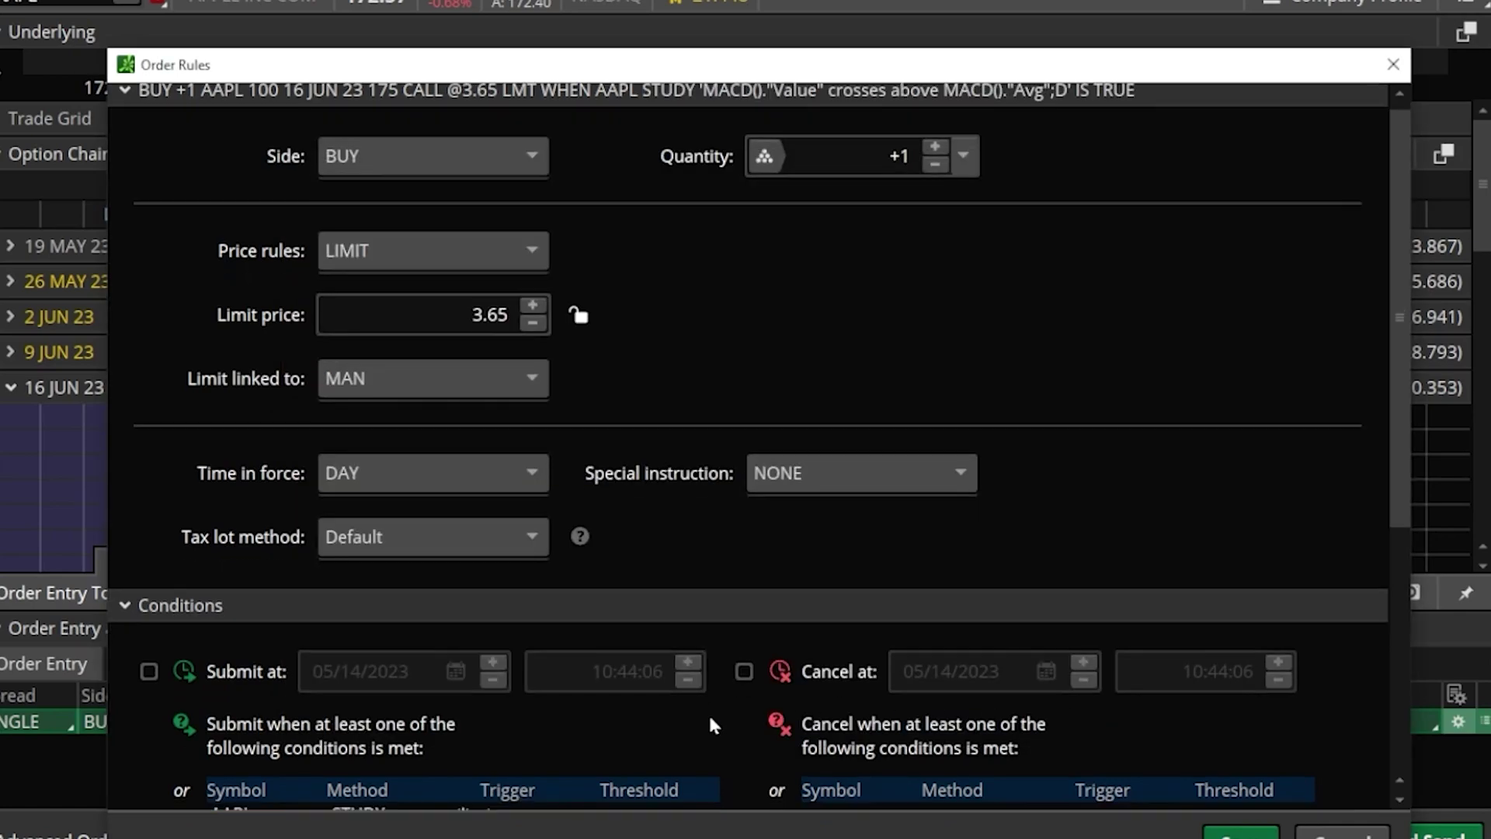
Review the order rules, examining the submit condition and the written description of the conditional order
{"action": "scroll", "coordinate": [709, 715], "scroll_direction": "down", "scroll_amount": 2}
{"action": "scroll", "coordinate": [706, 715], "scroll_direction": "down", "scroll_amount": 2}
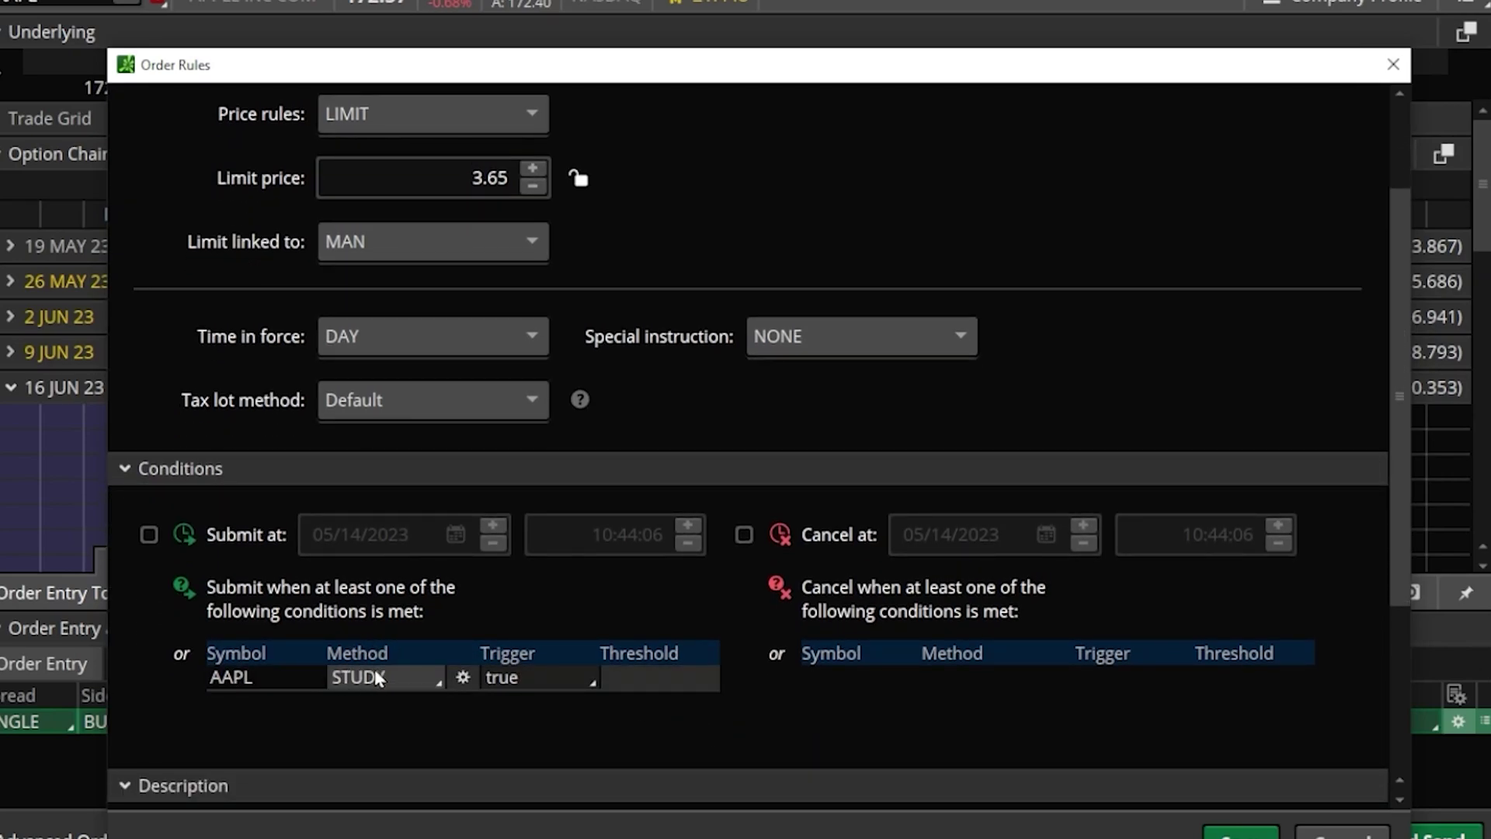
{"action": "scroll", "coordinate": [375, 669], "scroll_direction": "down", "scroll_amount": 4}
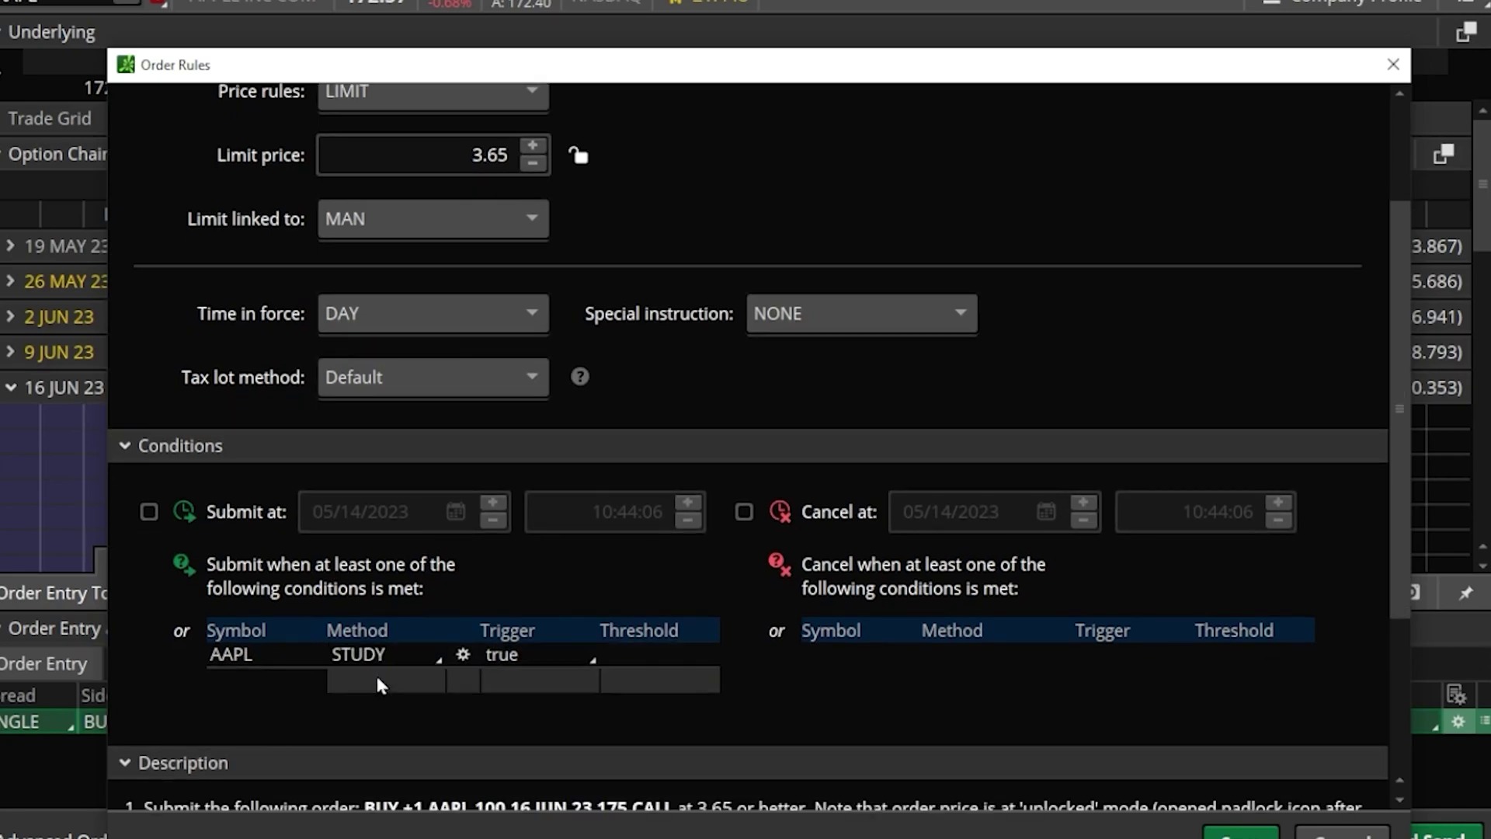
{"action": "scroll", "coordinate": [379, 704], "scroll_direction": "down", "scroll_amount": 2}
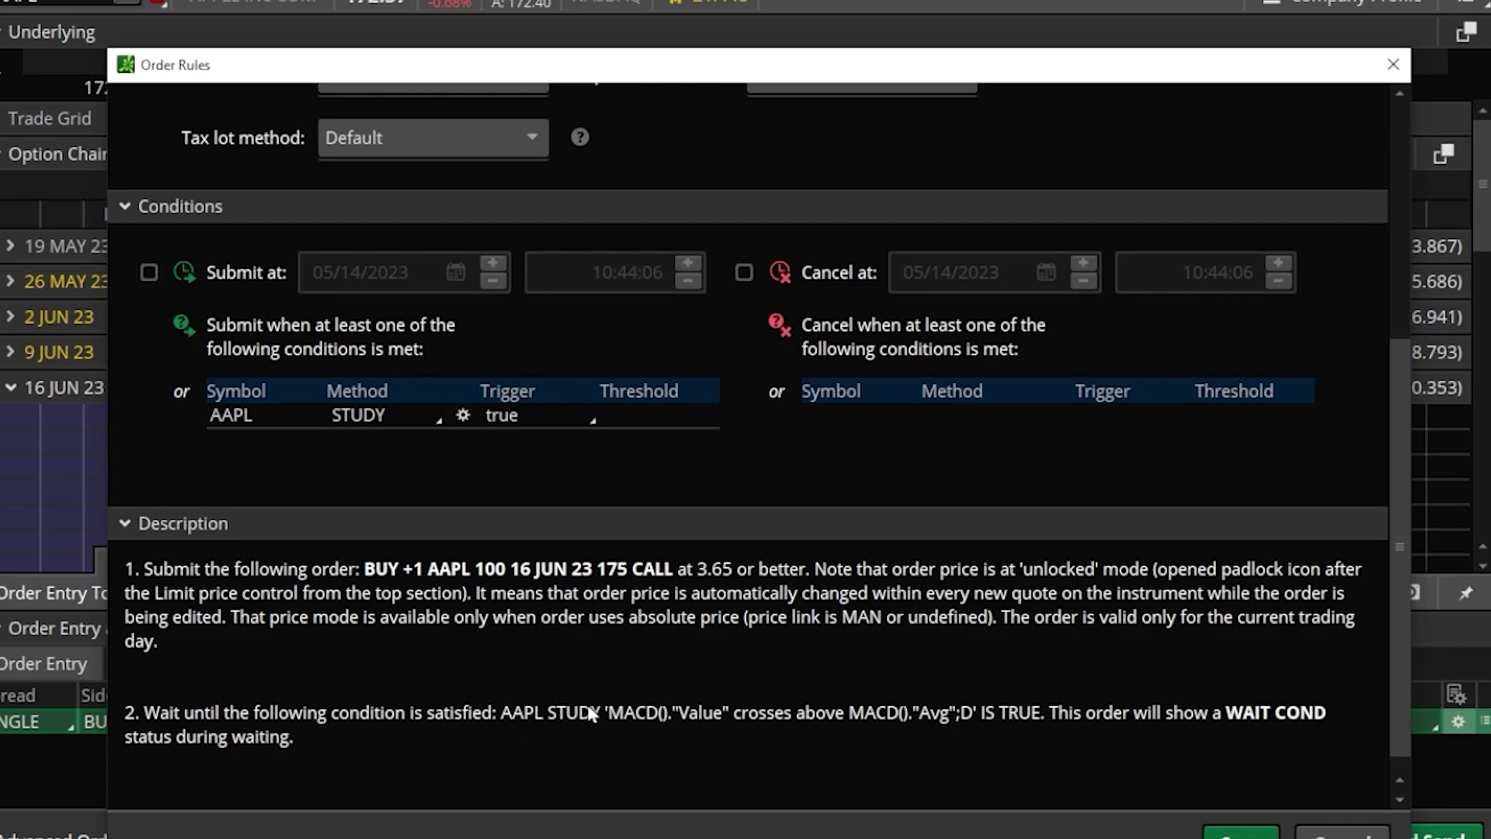
{"action": "scroll", "coordinate": [590, 713], "scroll_direction": "up", "scroll_amount": 1}
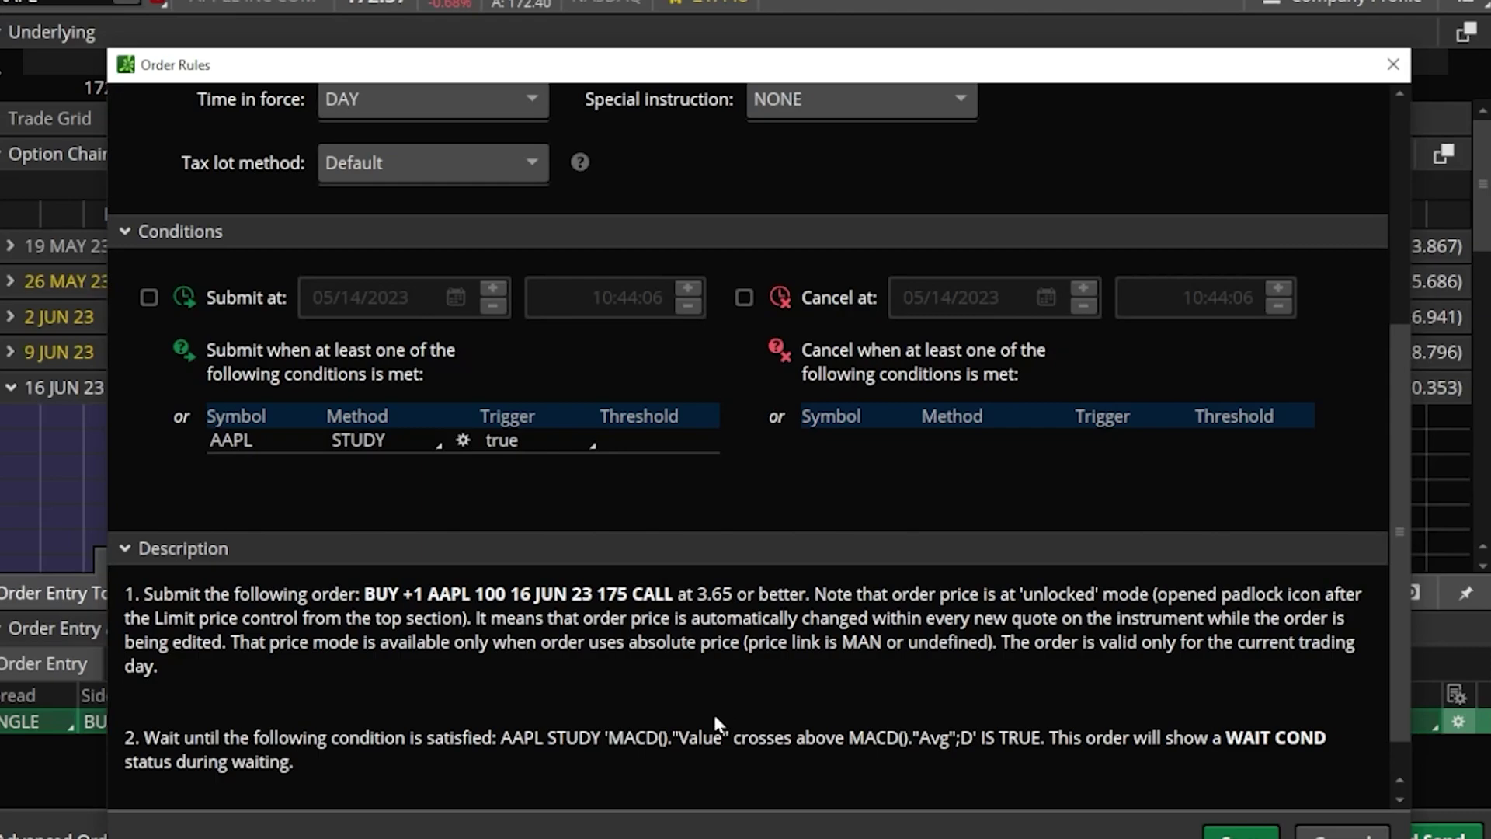
{"action": "scroll", "coordinate": [716, 715], "scroll_direction": "up", "scroll_amount": 3}
{"action": "scroll", "coordinate": [586, 668], "scroll_direction": "up", "scroll_amount": 4}
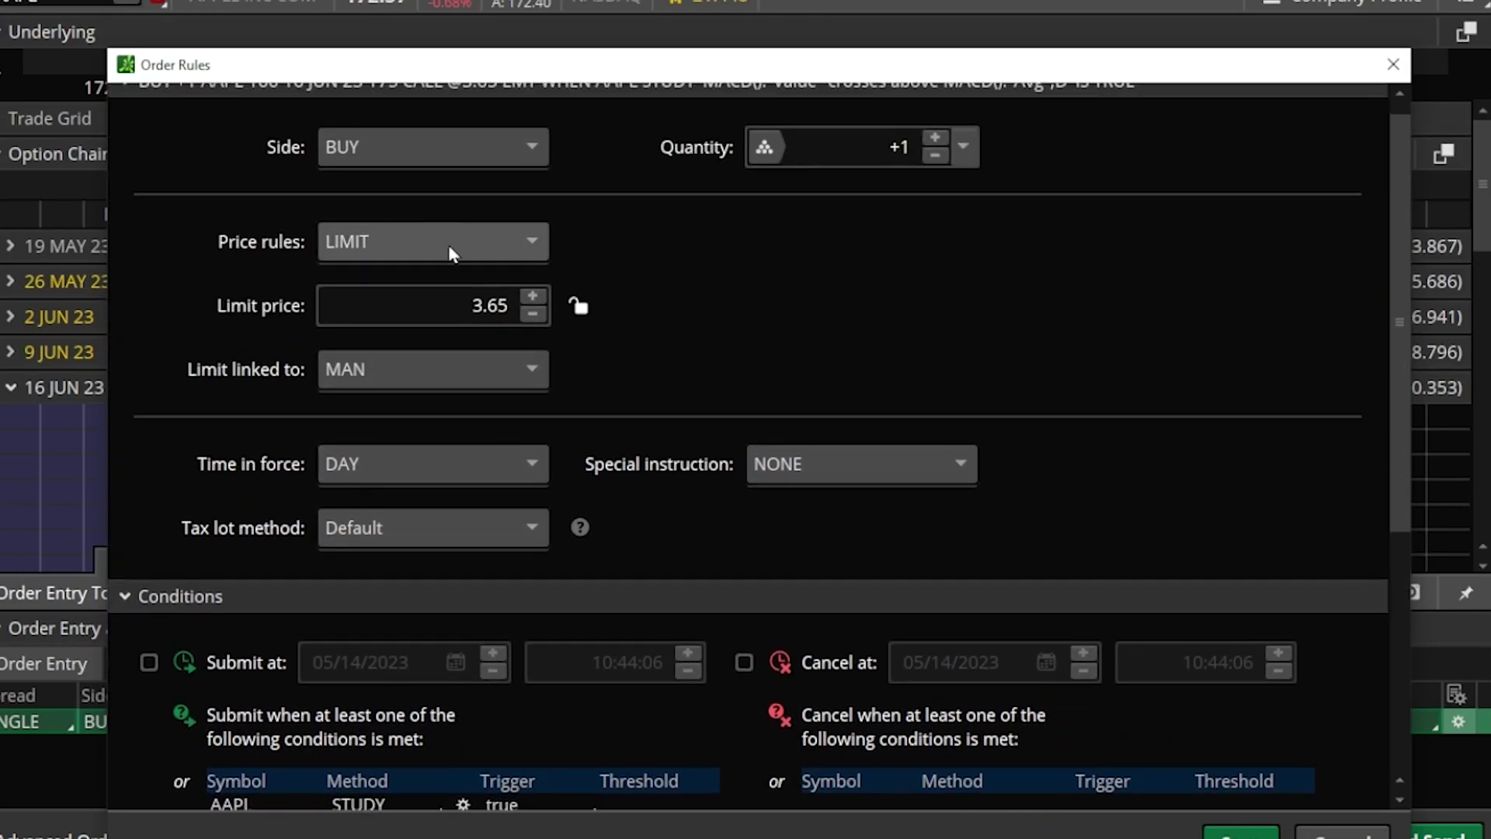
Try the MARKET price rule on the buy order and return it to LIMIT
{"action": "left_click", "coordinate": [445, 245]}
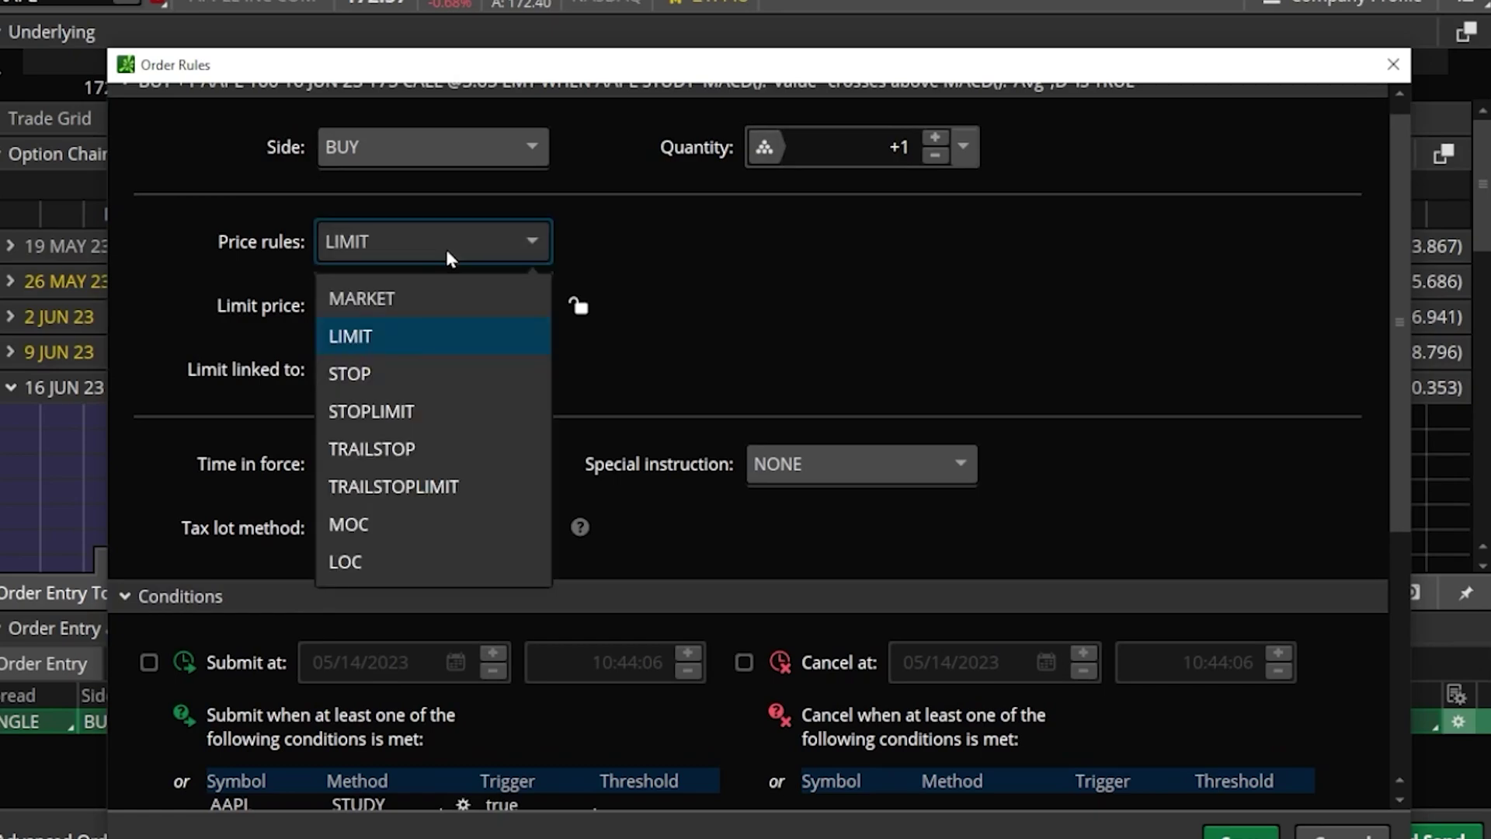
{"action": "left_click", "coordinate": [422, 293]}
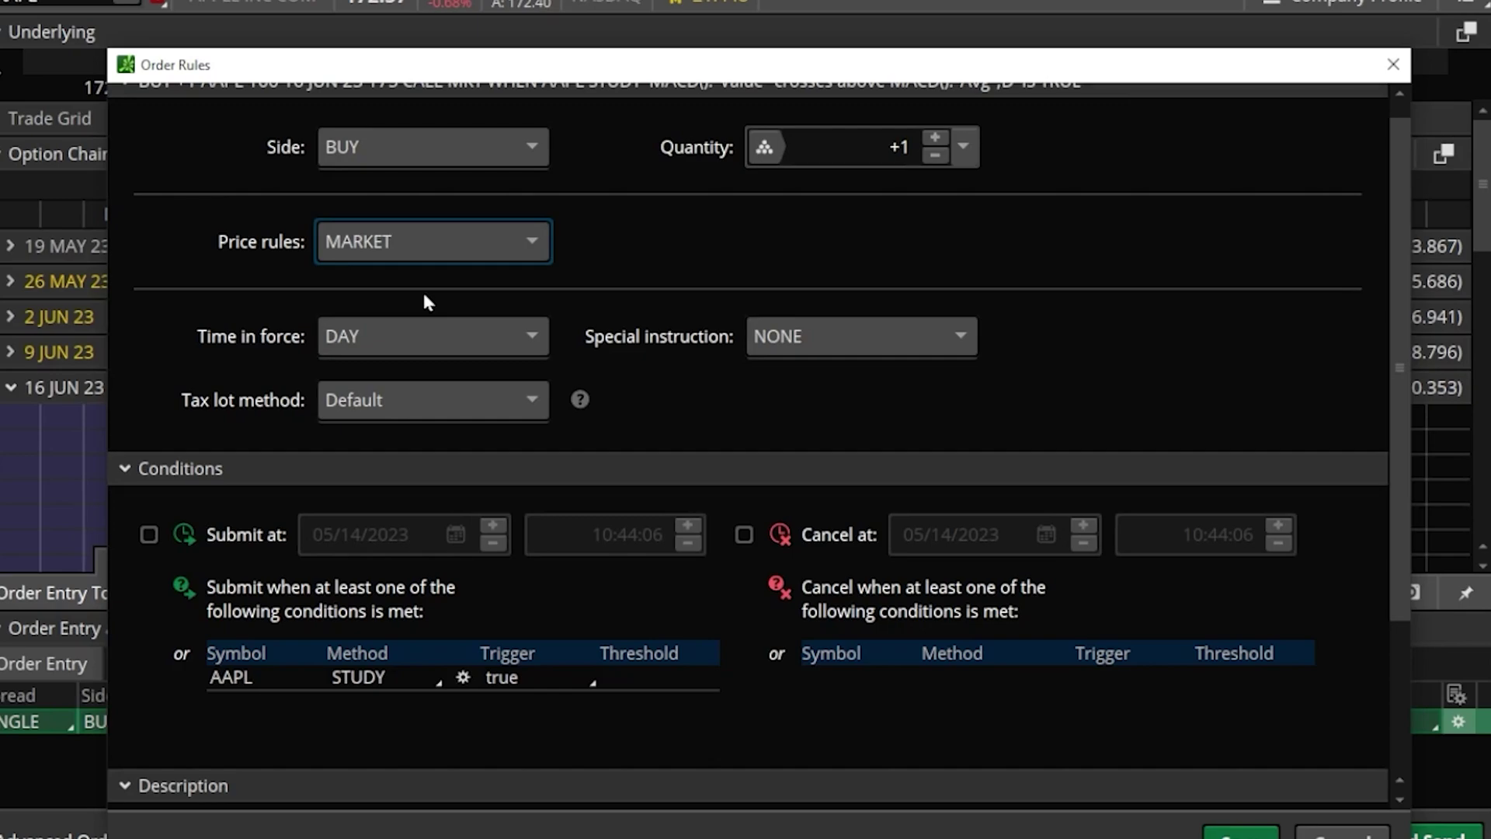
{"action": "left_click", "coordinate": [437, 254]}
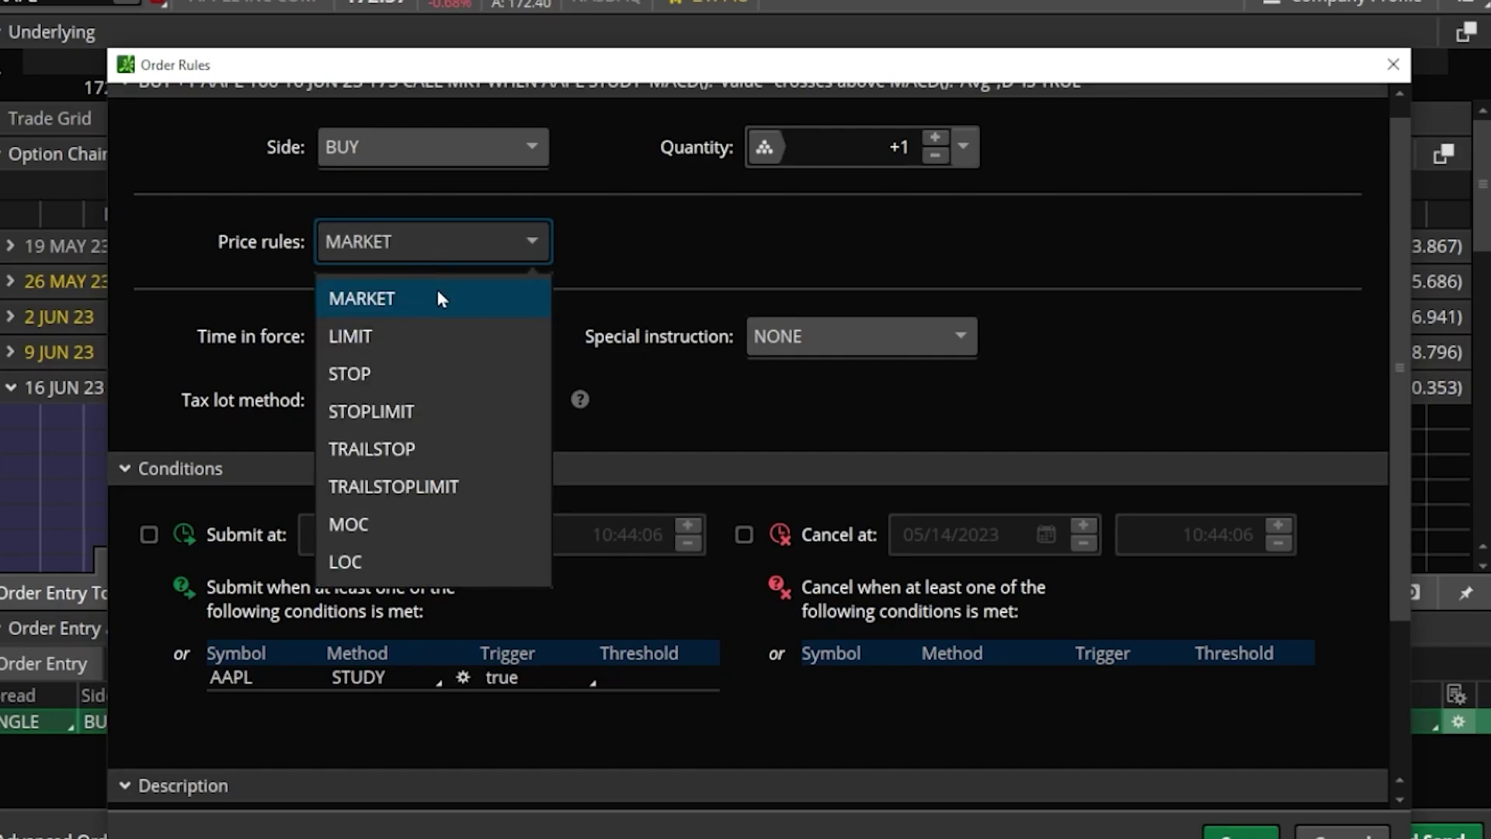
{"action": "left_click", "coordinate": [438, 336]}
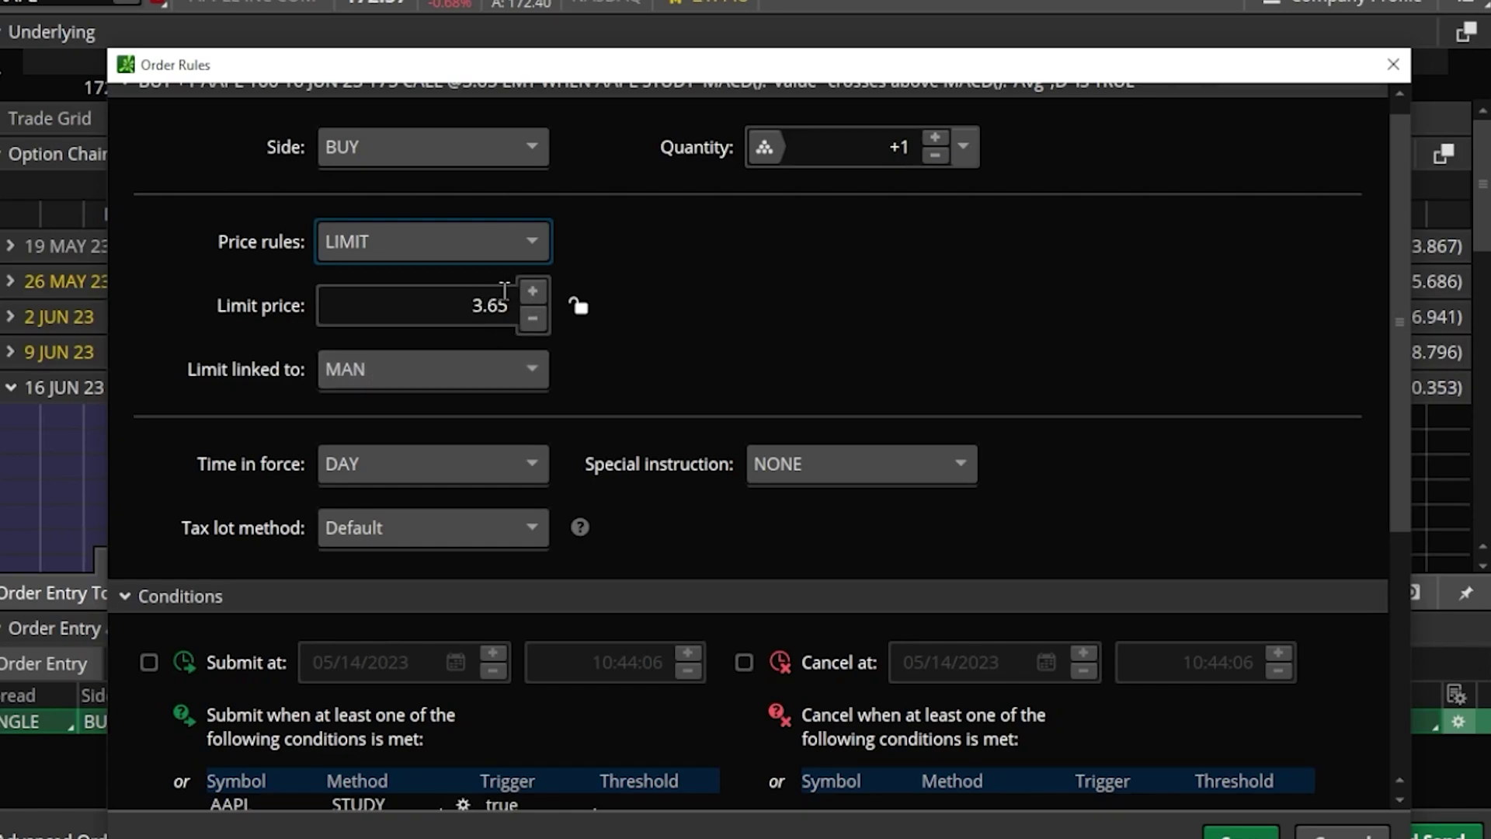
Link the buy order's limit price to MARK and save the order rules
{"action": "left_click", "coordinate": [460, 365]}
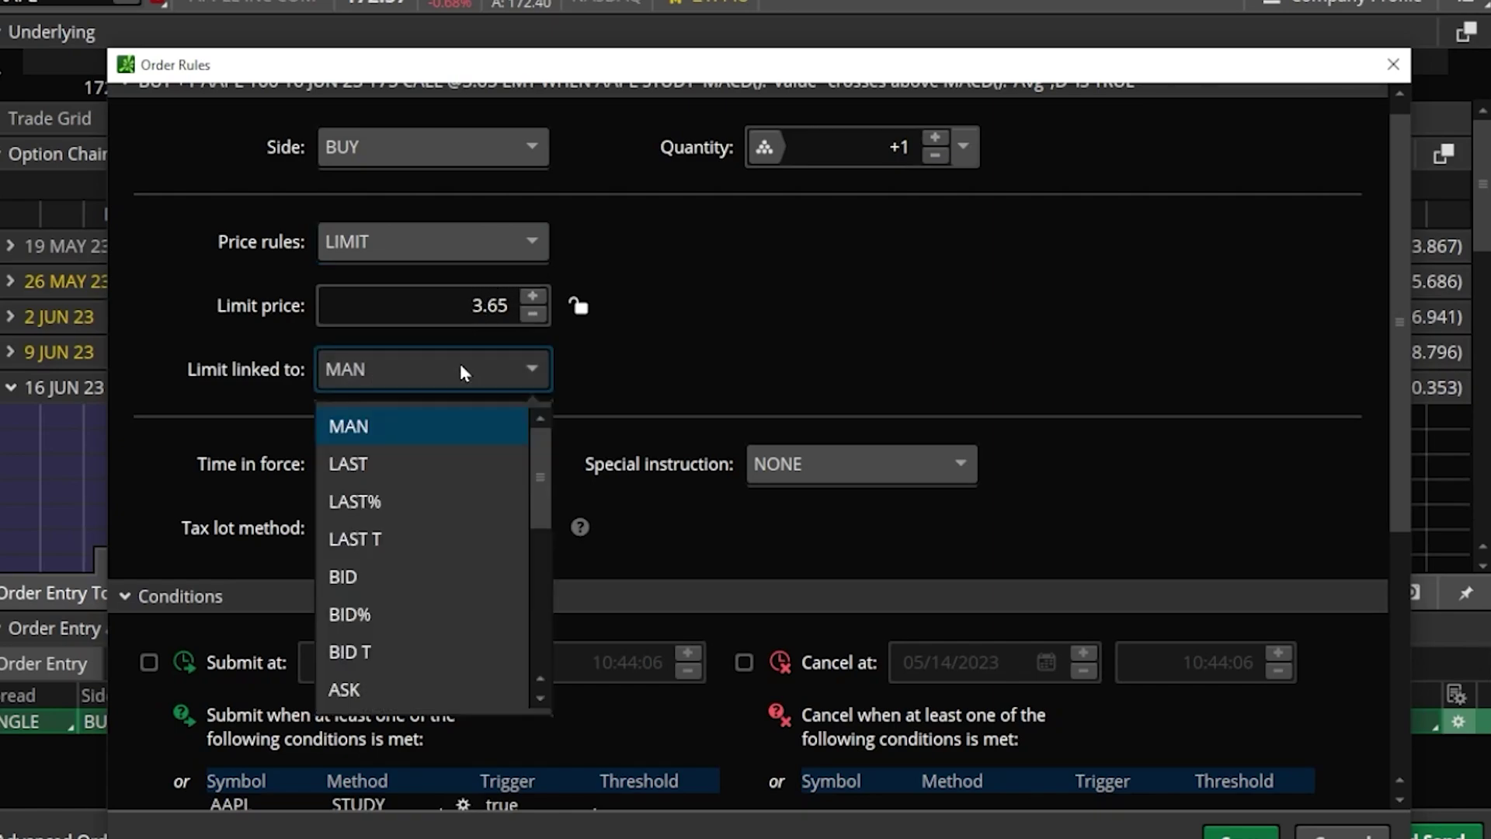
{"action": "scroll", "coordinate": [431, 451], "scroll_direction": "down", "scroll_amount": 4}
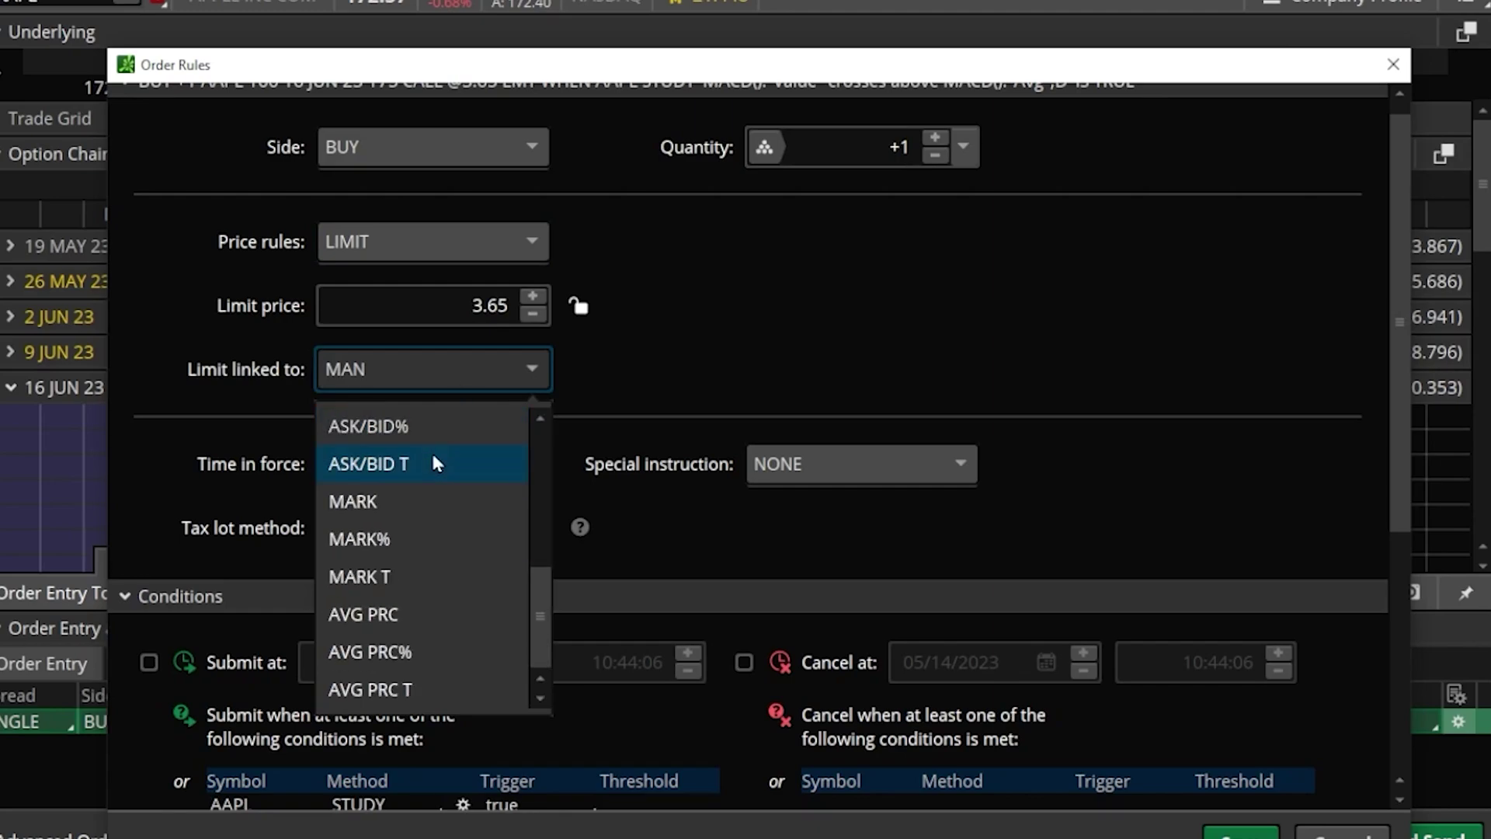
{"action": "left_click", "coordinate": [397, 510]}
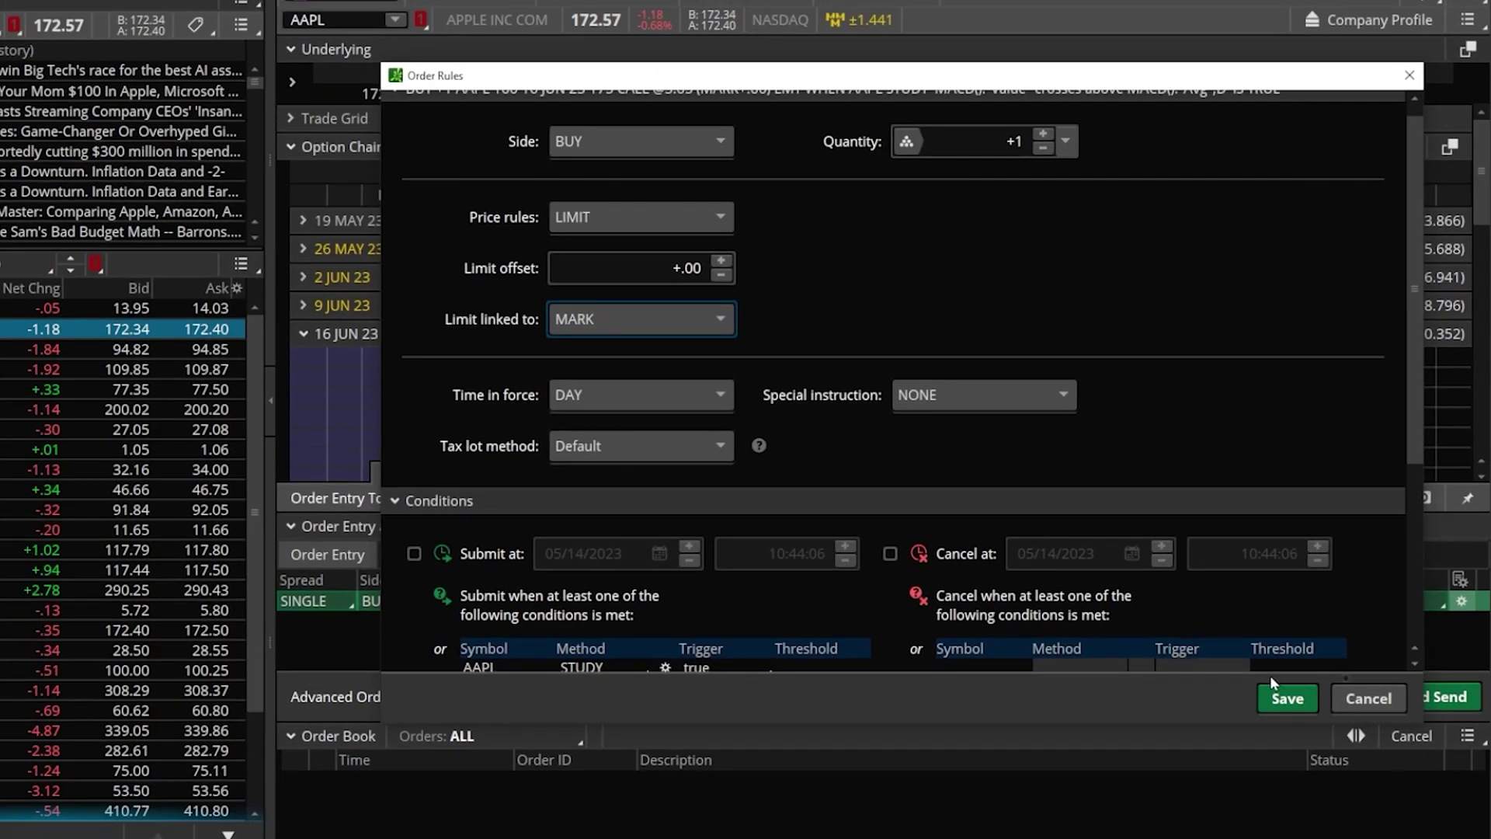
{"action": "left_click", "coordinate": [1280, 694]}
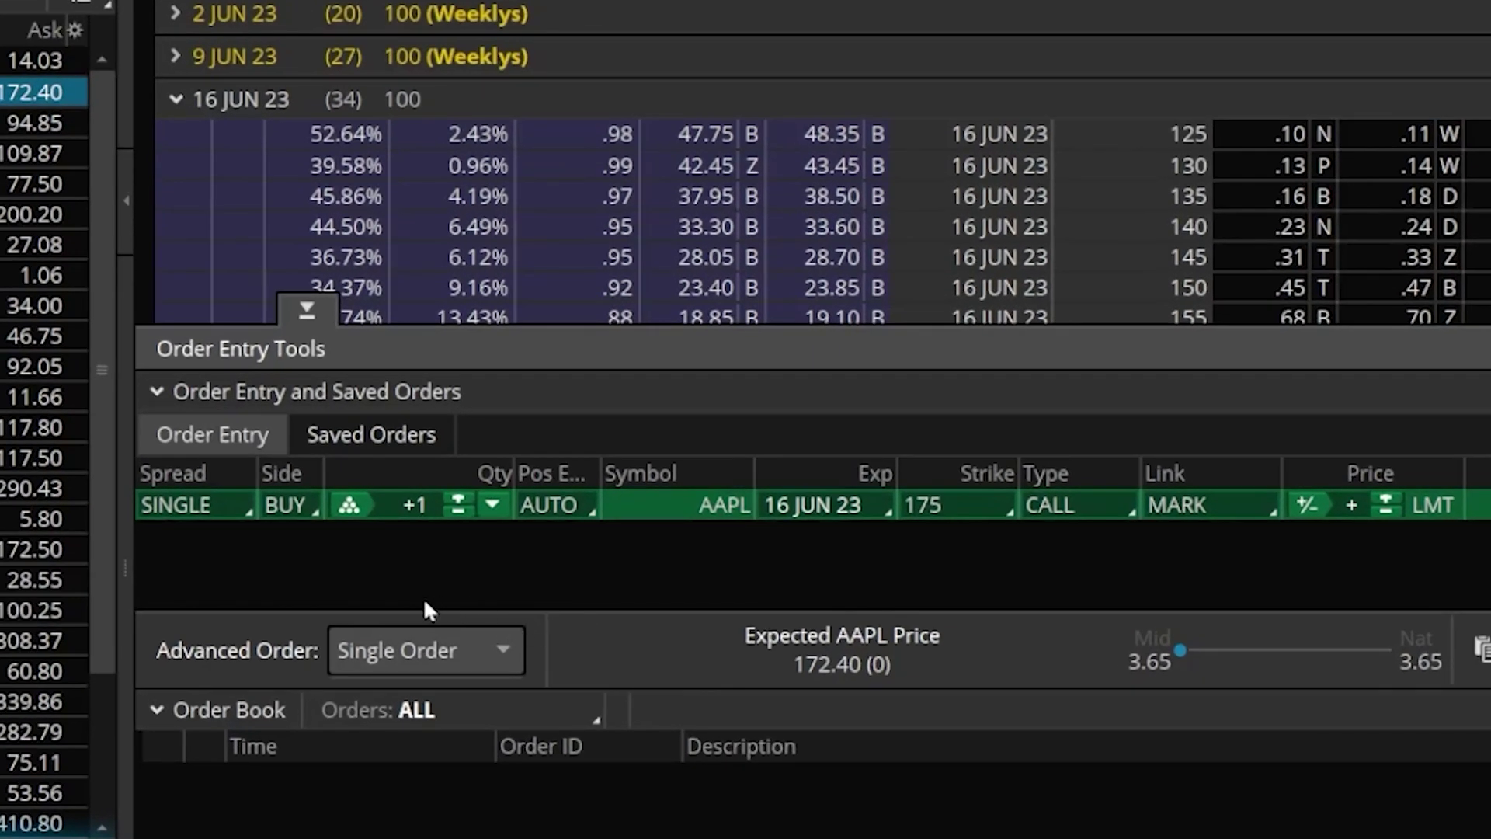
Set the advanced order type to 1st trgs Seq and create an opposite order from the AAPL 175 call buy order
{"action": "left_click", "coordinate": [418, 656]}
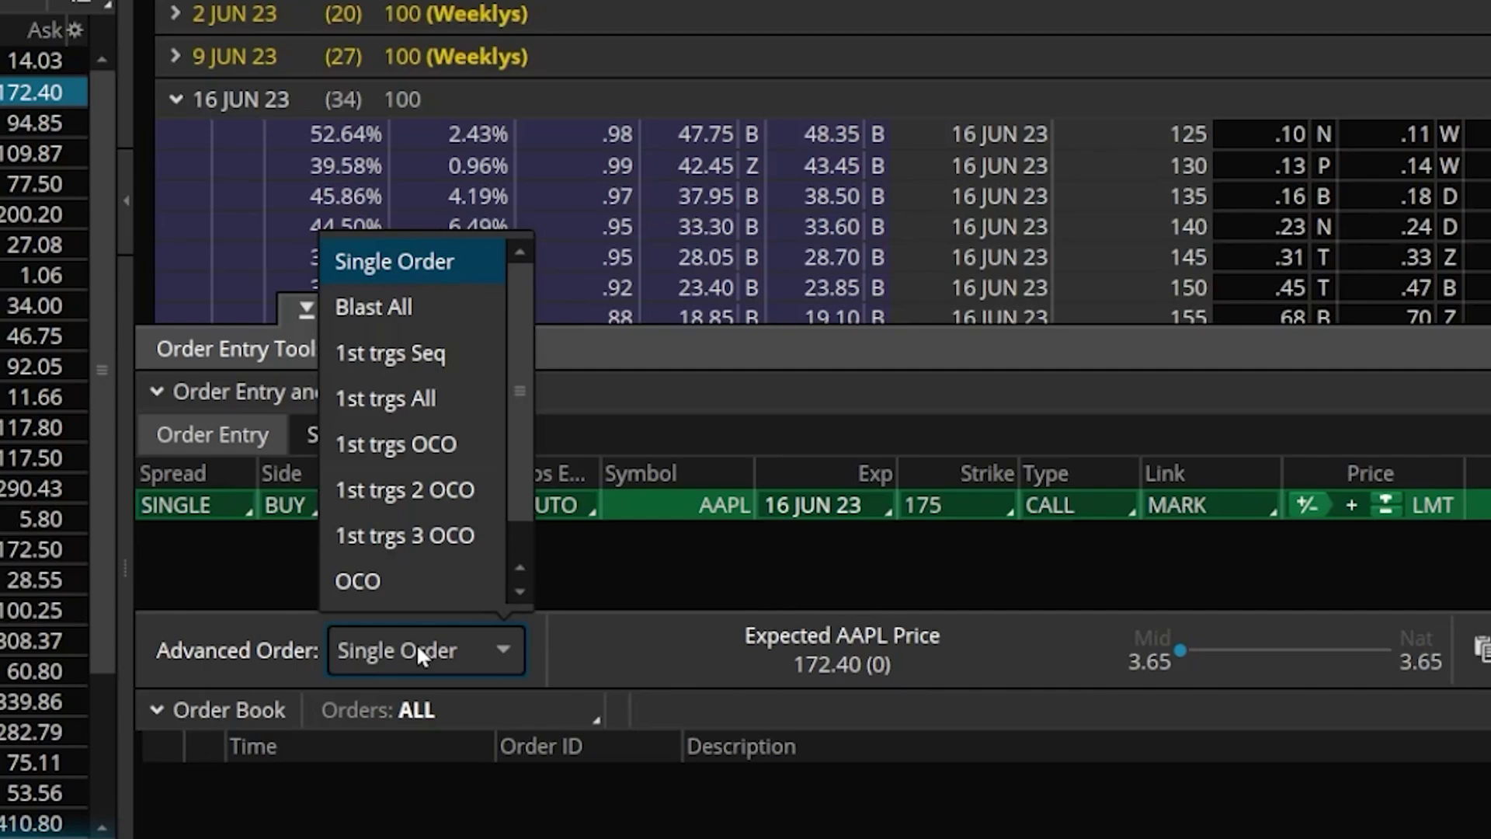
{"action": "left_click", "coordinate": [419, 355]}
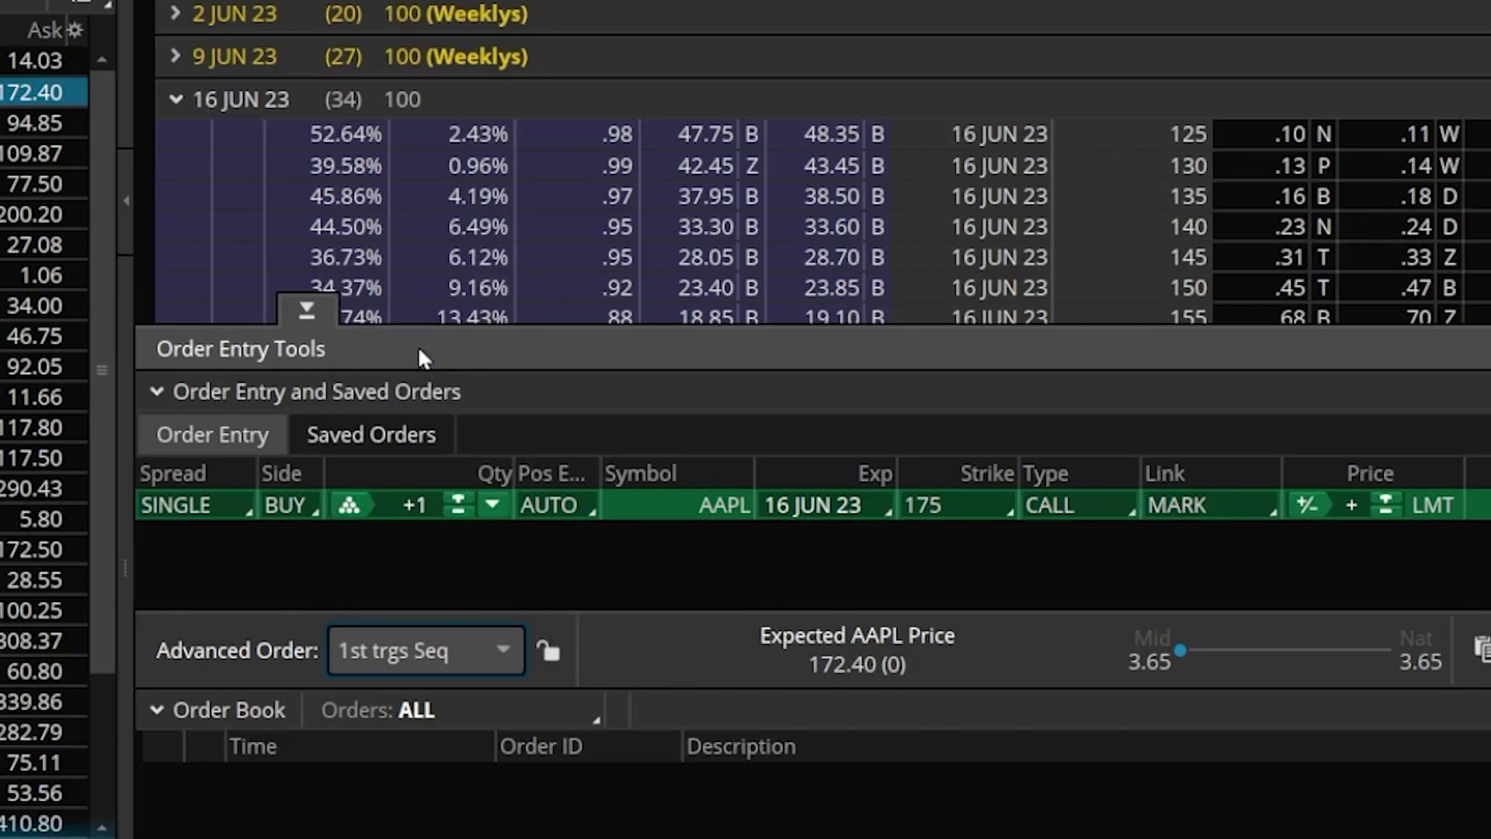
{"action": "right_click", "coordinate": [654, 518]}
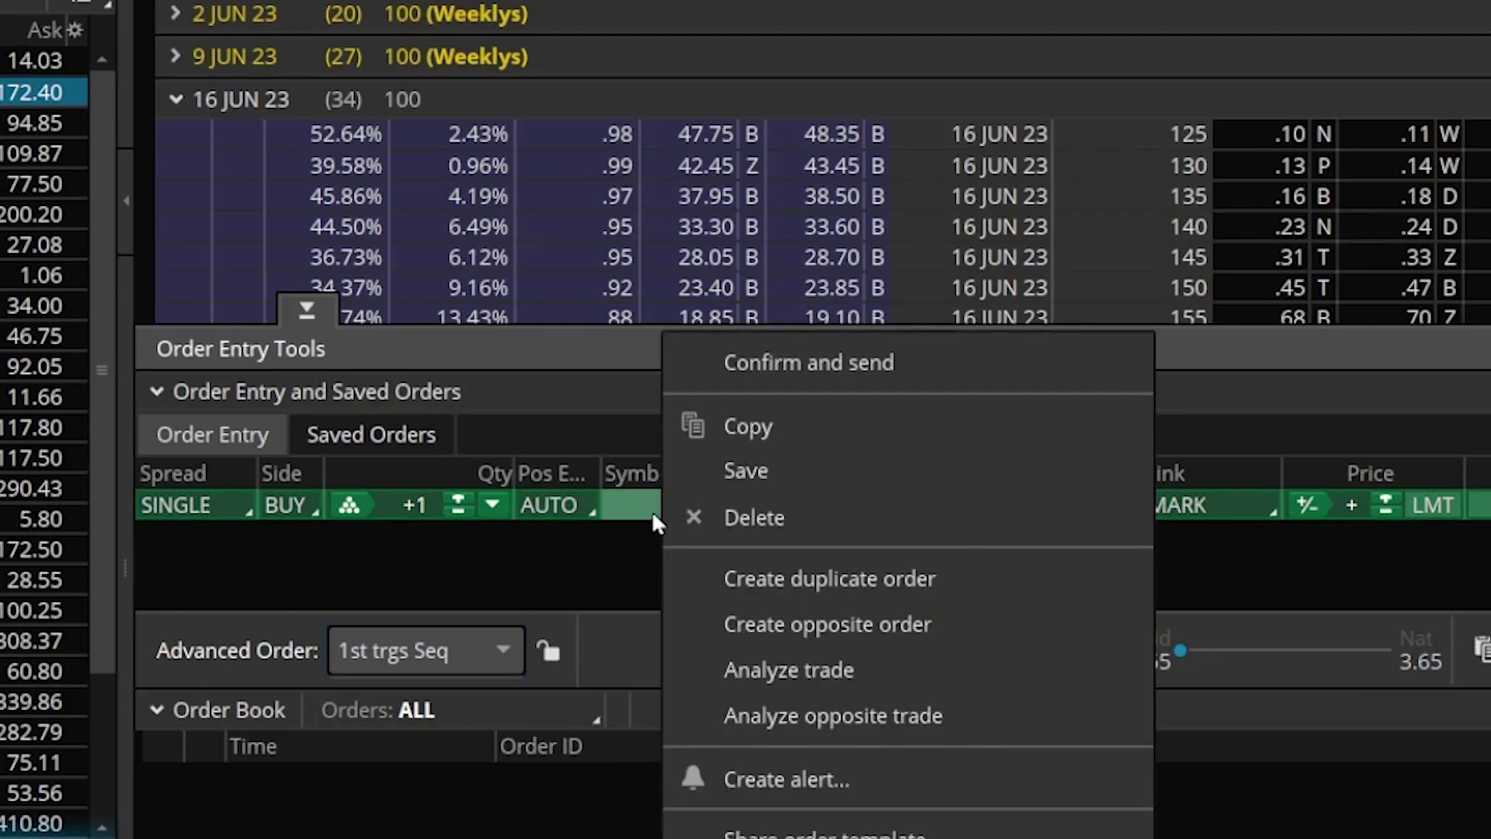
{"action": "left_click", "coordinate": [837, 625]}
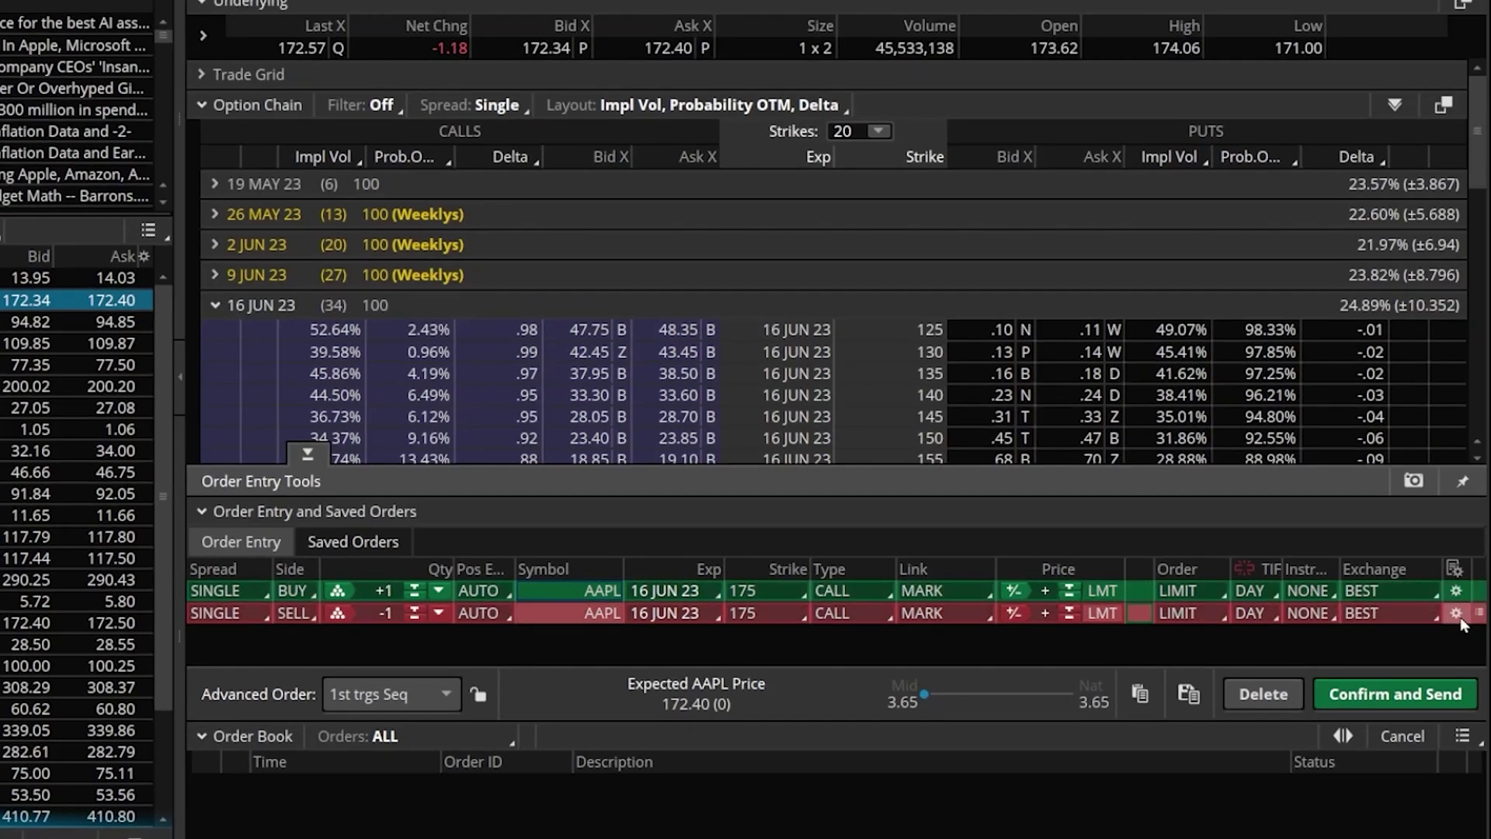
Change the sell order's submit condition to MACD Value crosses below MACD Avg and save its order rules
{"action": "left_click", "coordinate": [1457, 615]}
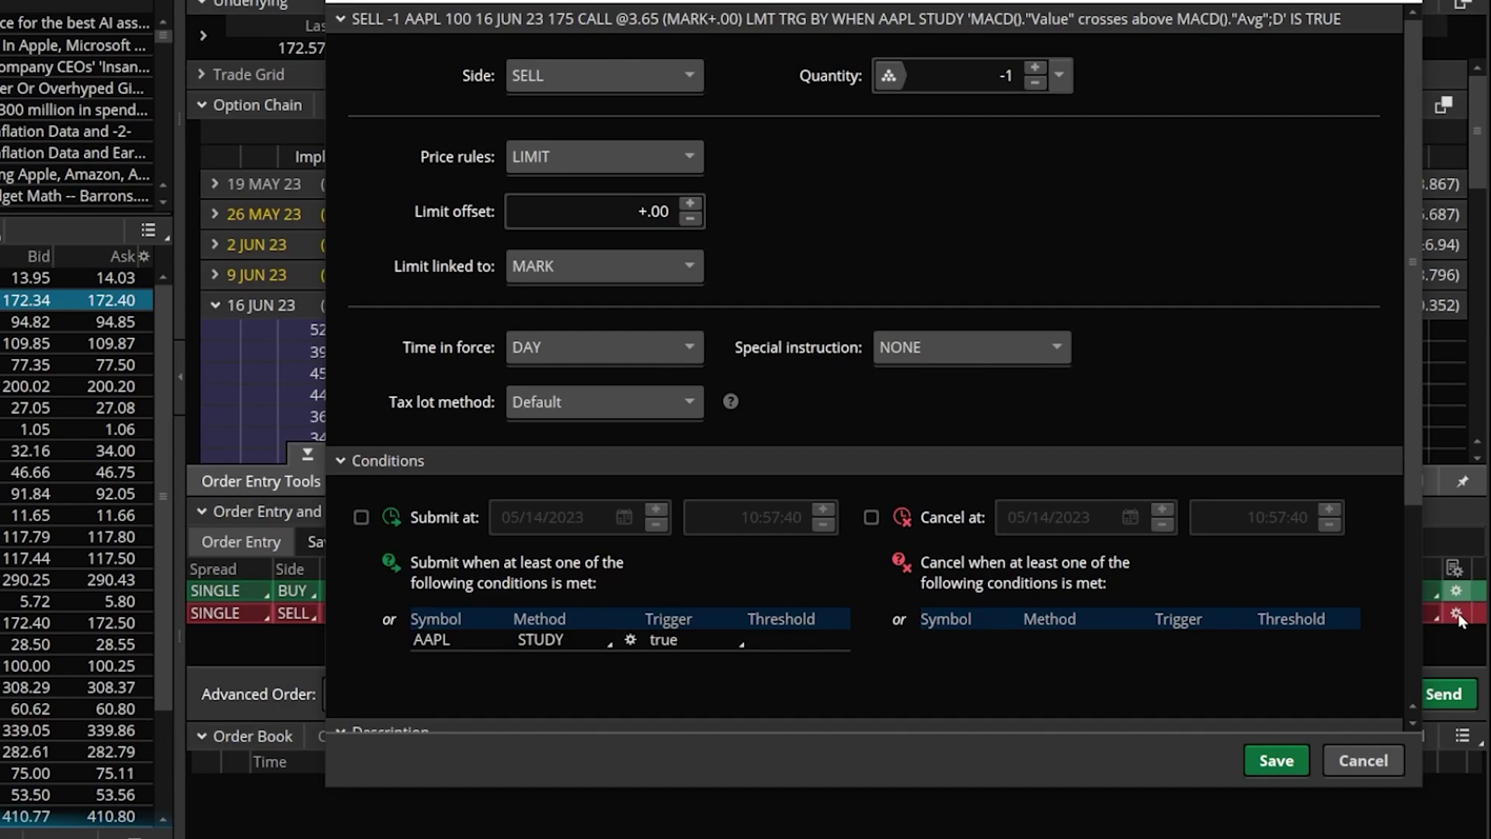
{"action": "left_click", "coordinate": [561, 645]}
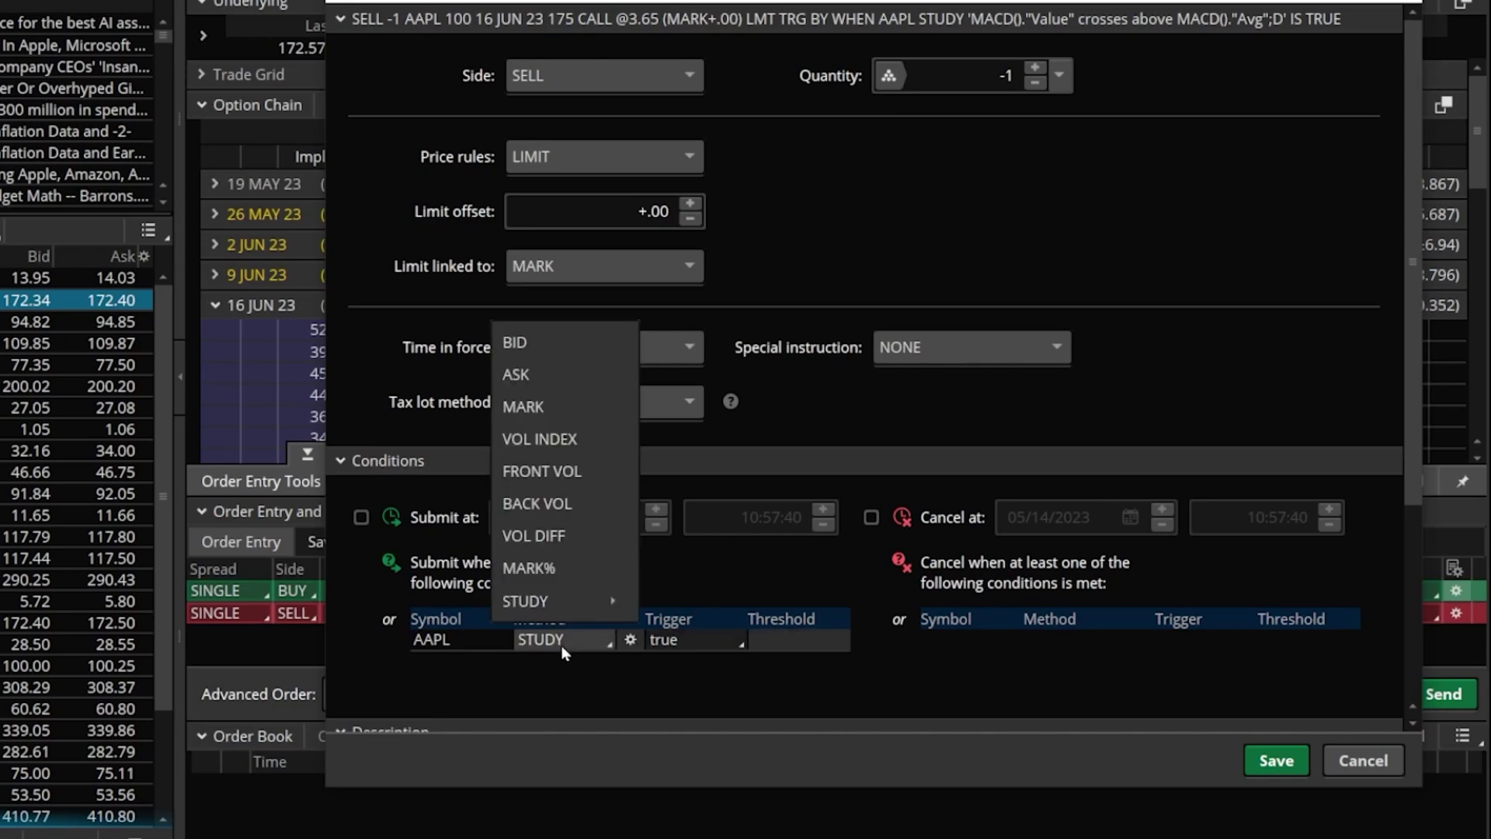
{"action": "mouse_move", "coordinate": [568, 603]}
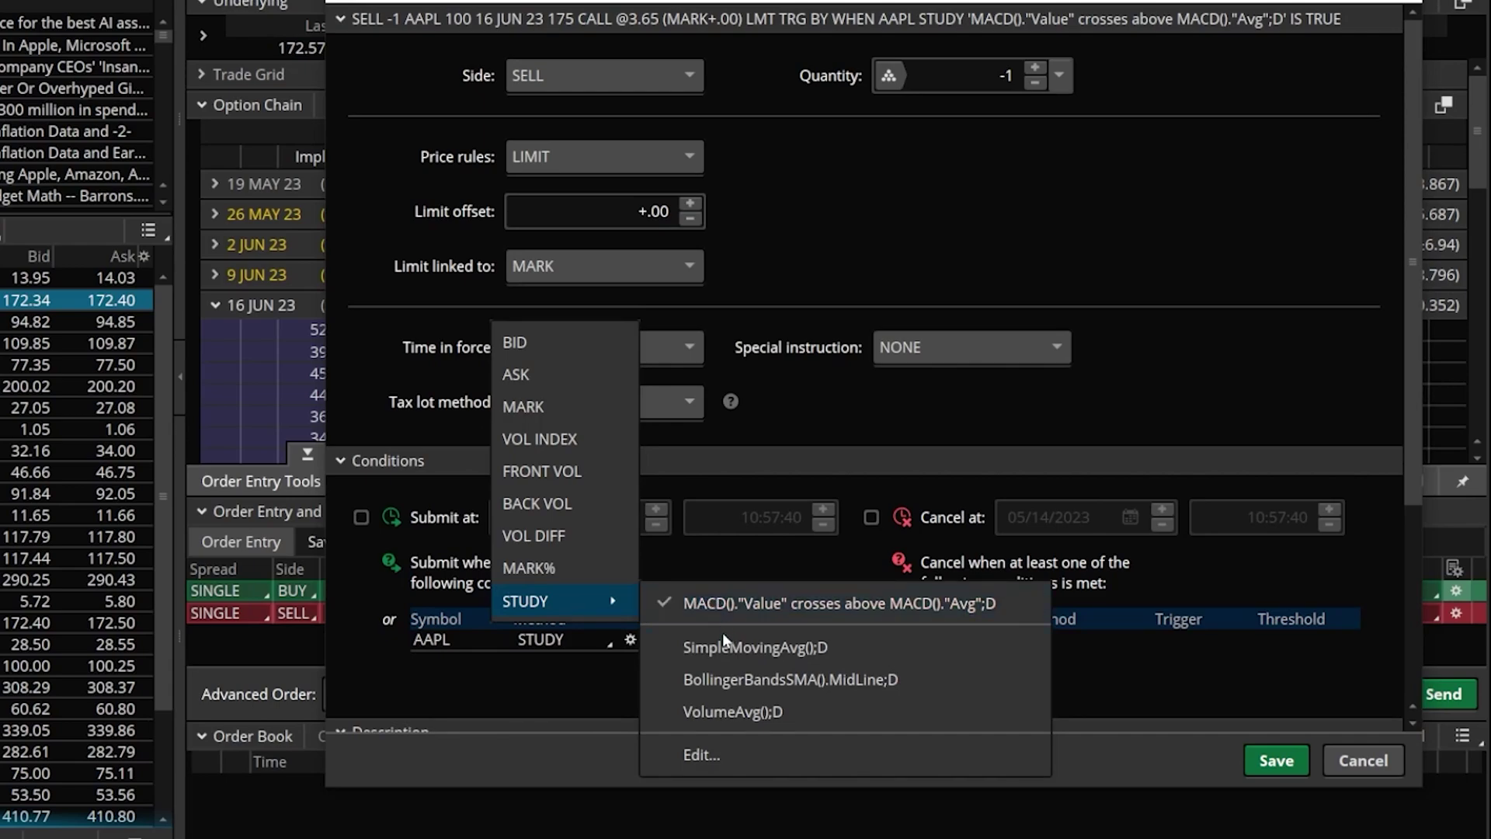
{"action": "left_click", "coordinate": [702, 754]}
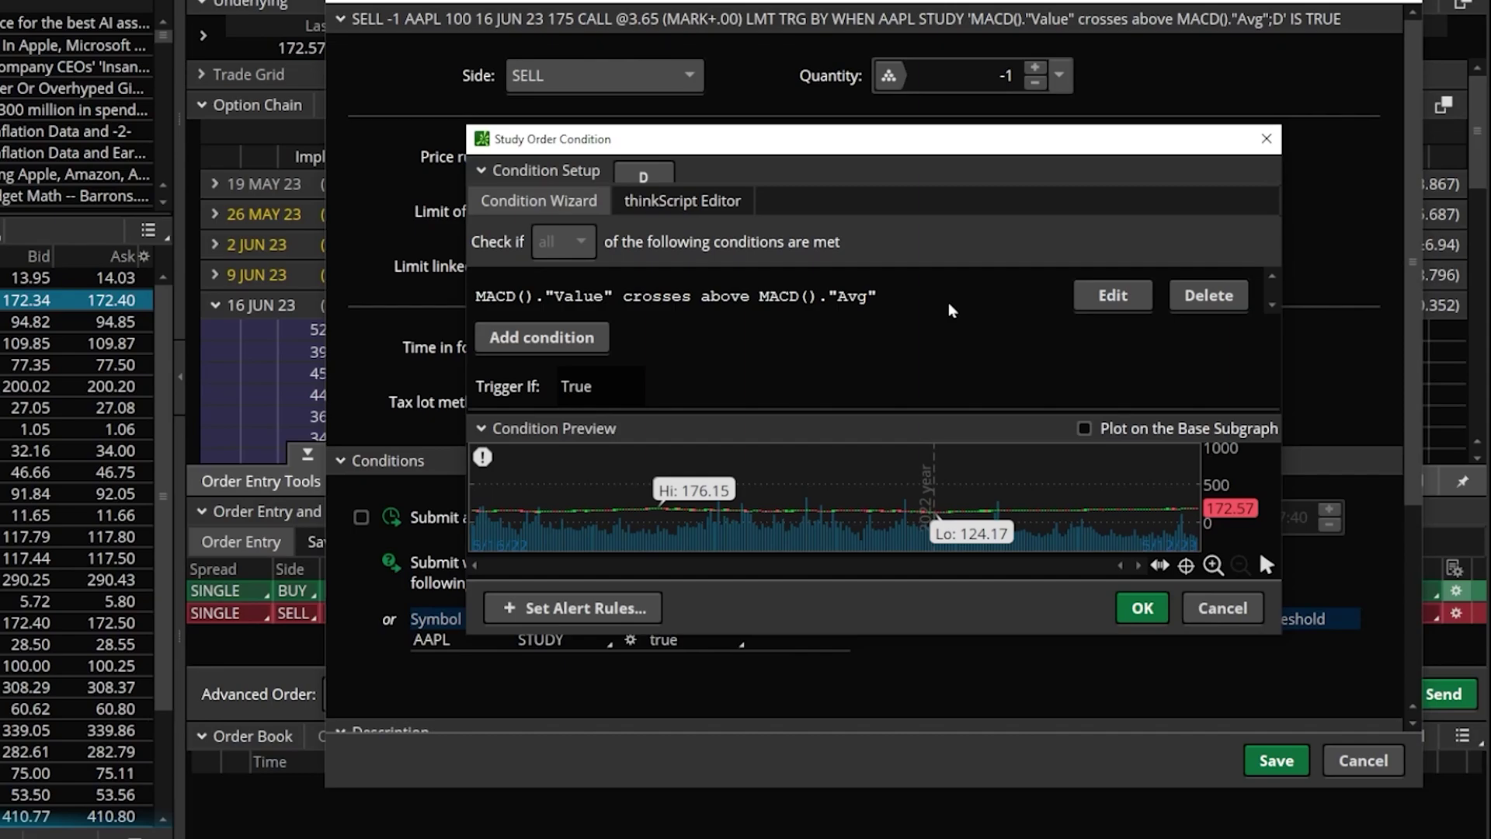
{"action": "left_click", "coordinate": [1118, 303]}
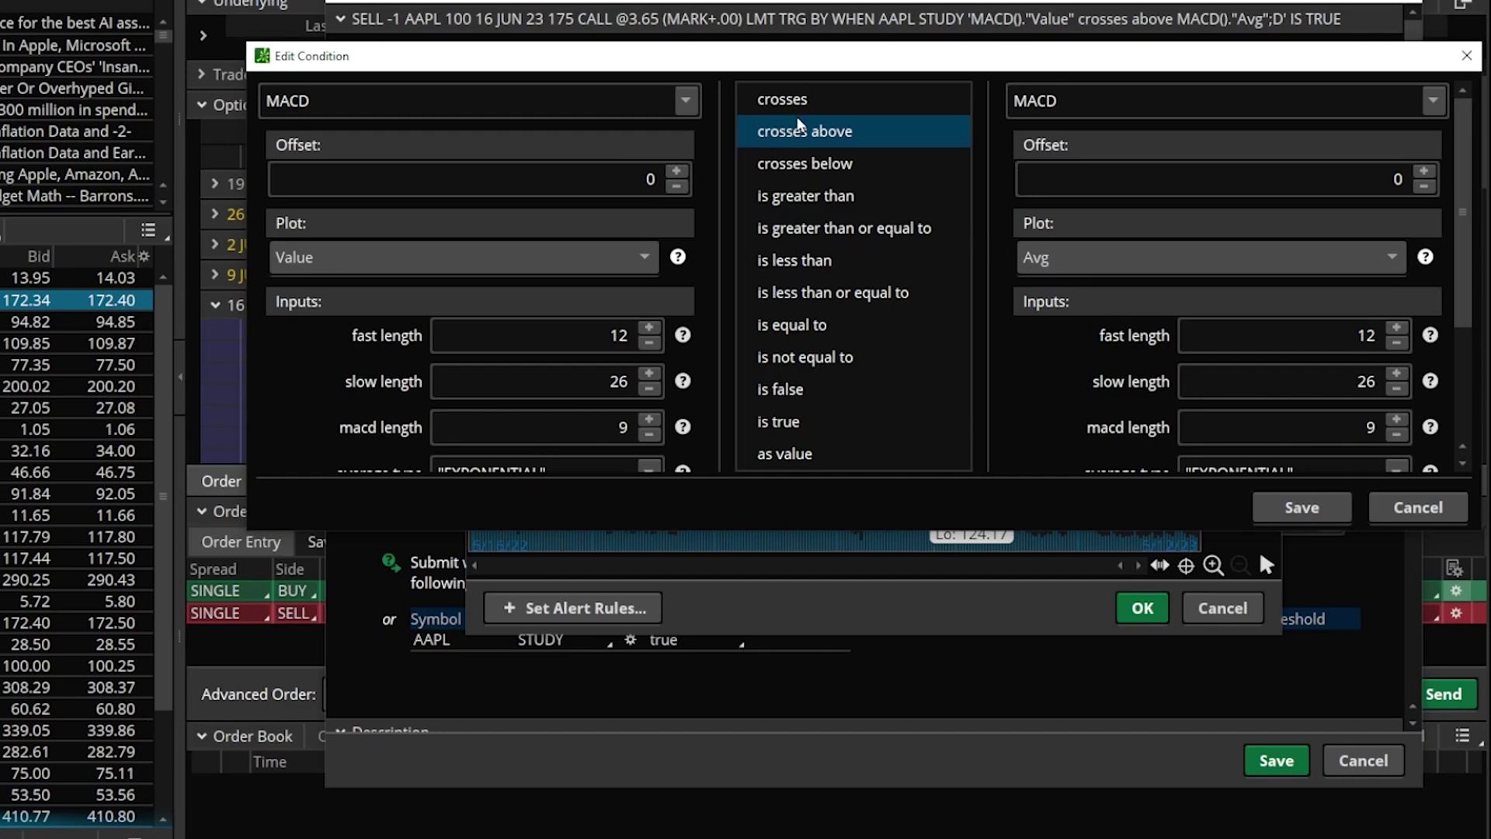
{"action": "left_click", "coordinate": [813, 163]}
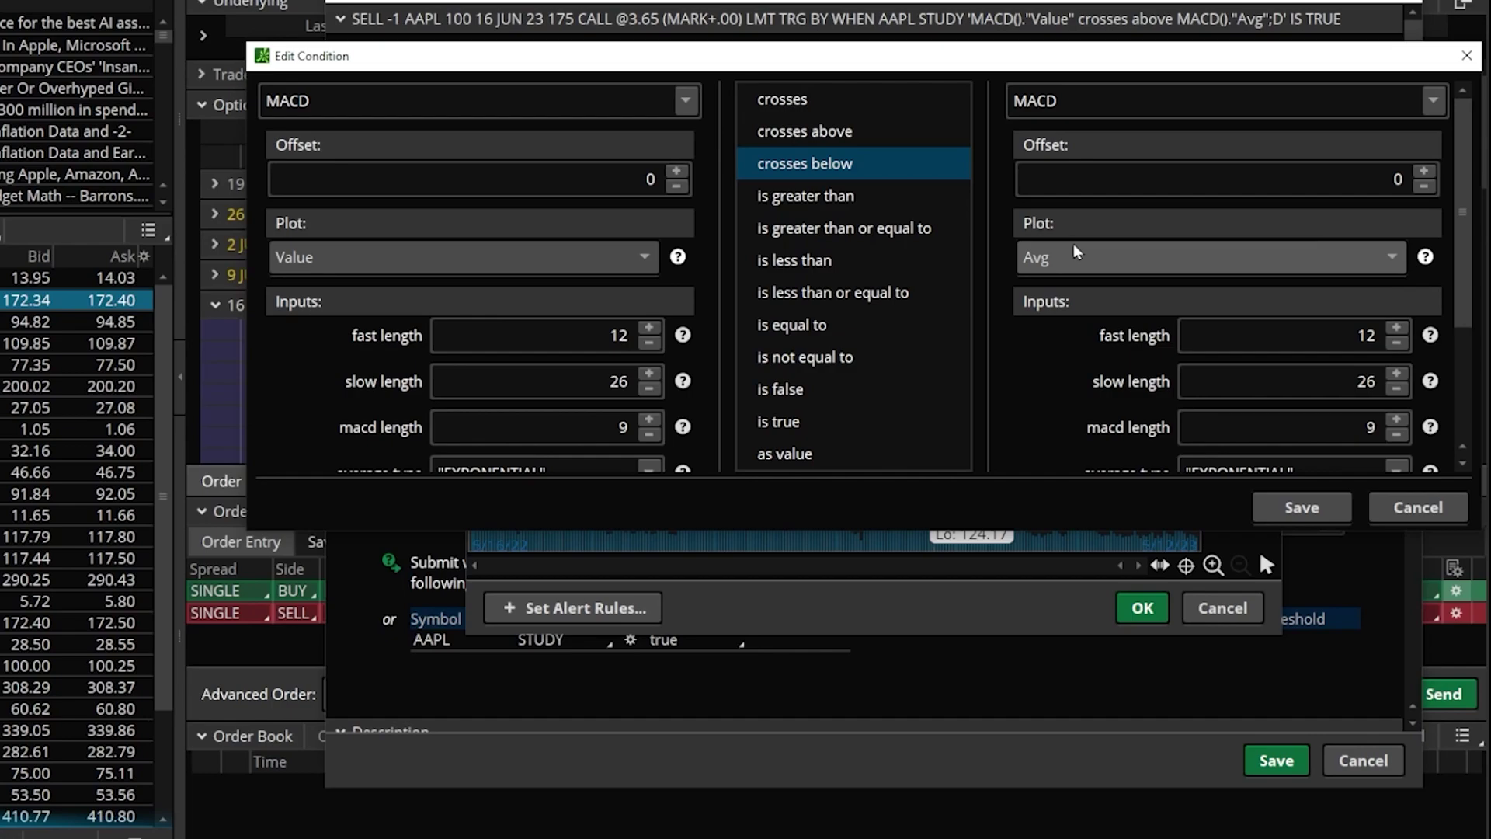
{"action": "left_click", "coordinate": [1302, 509]}
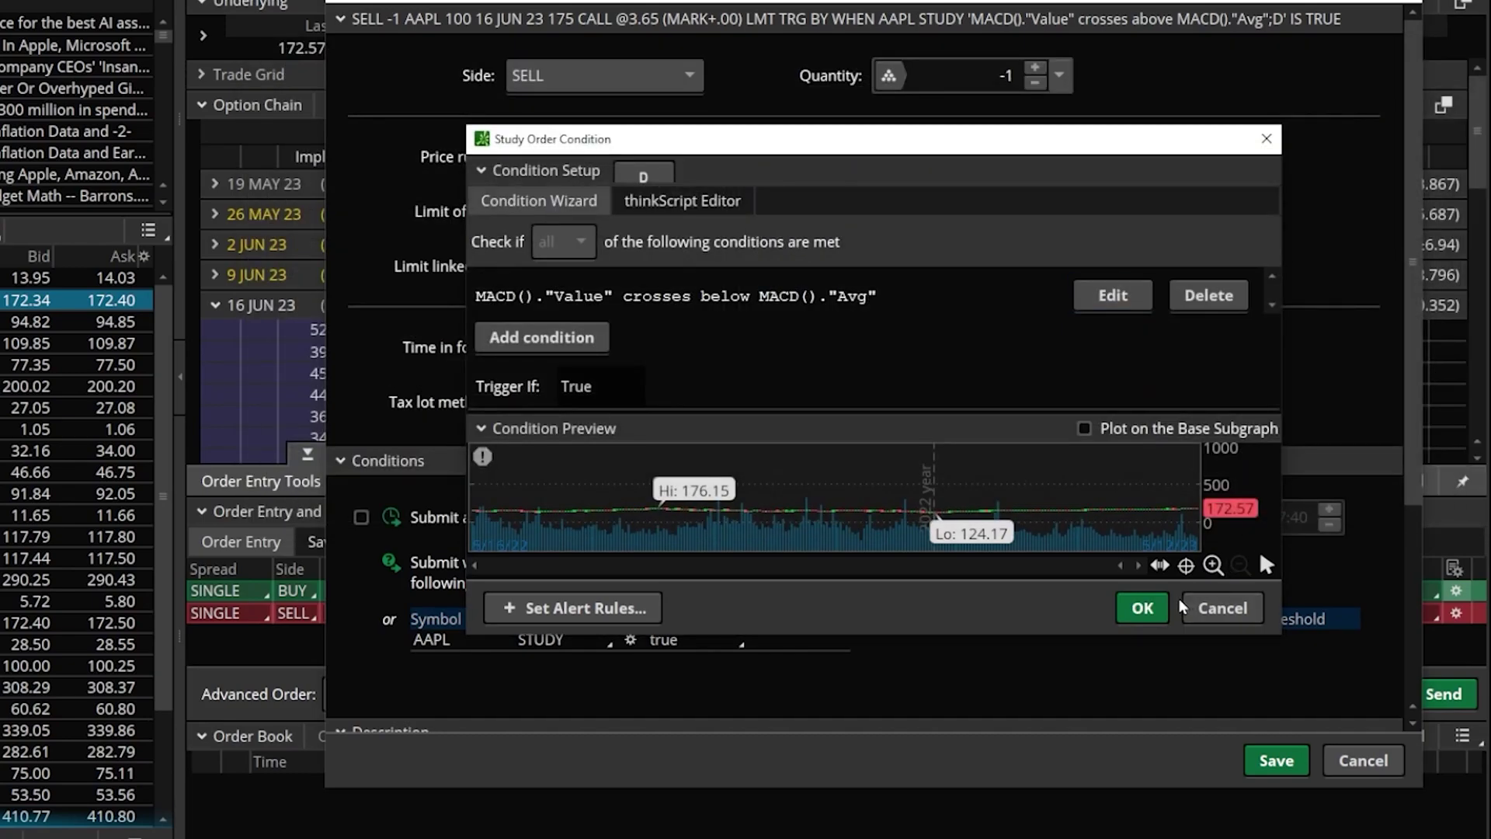
{"action": "left_click", "coordinate": [1142, 608]}
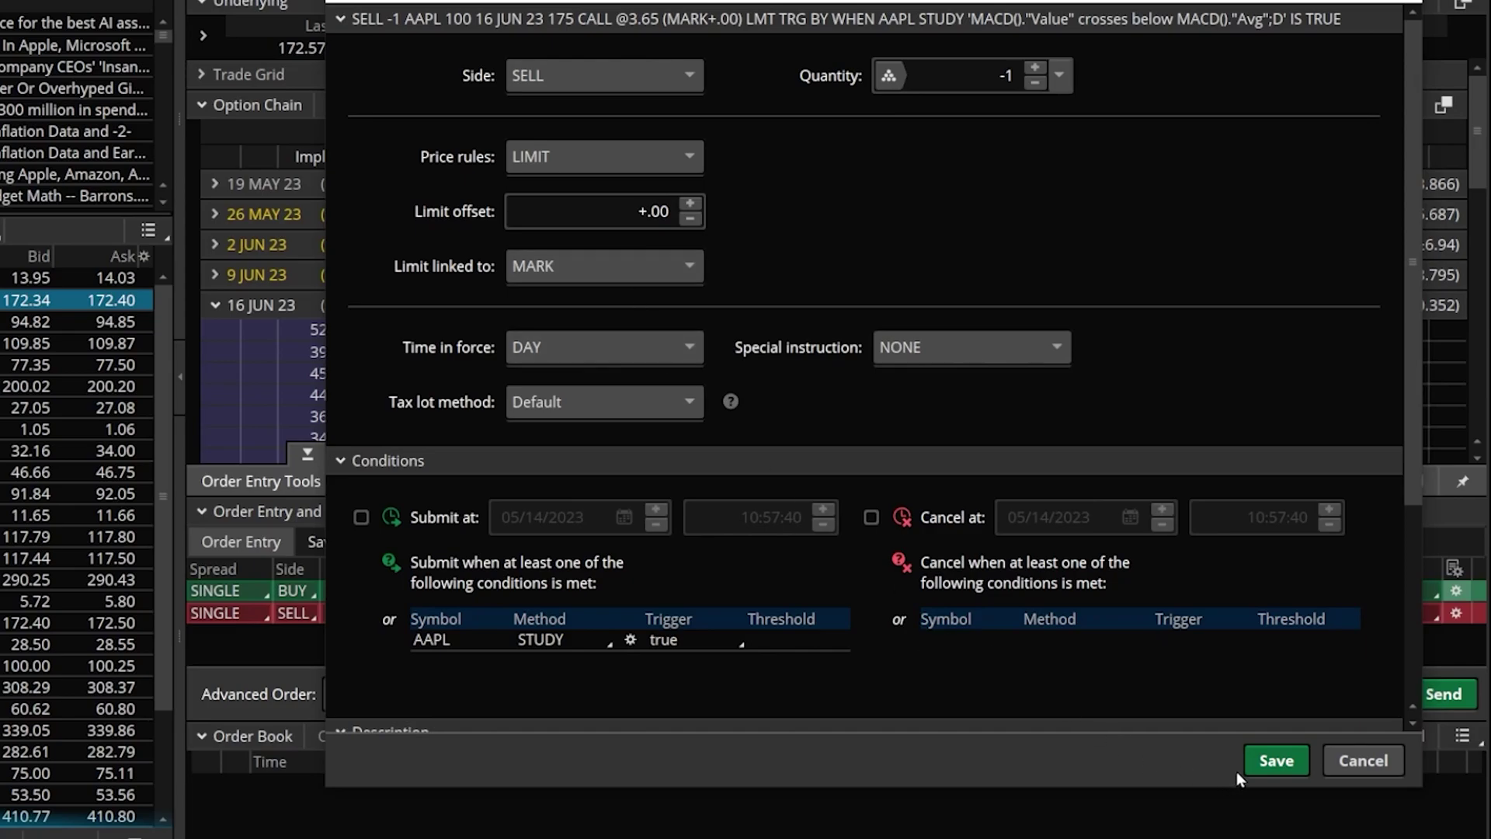
{"action": "left_click", "coordinate": [1260, 759]}
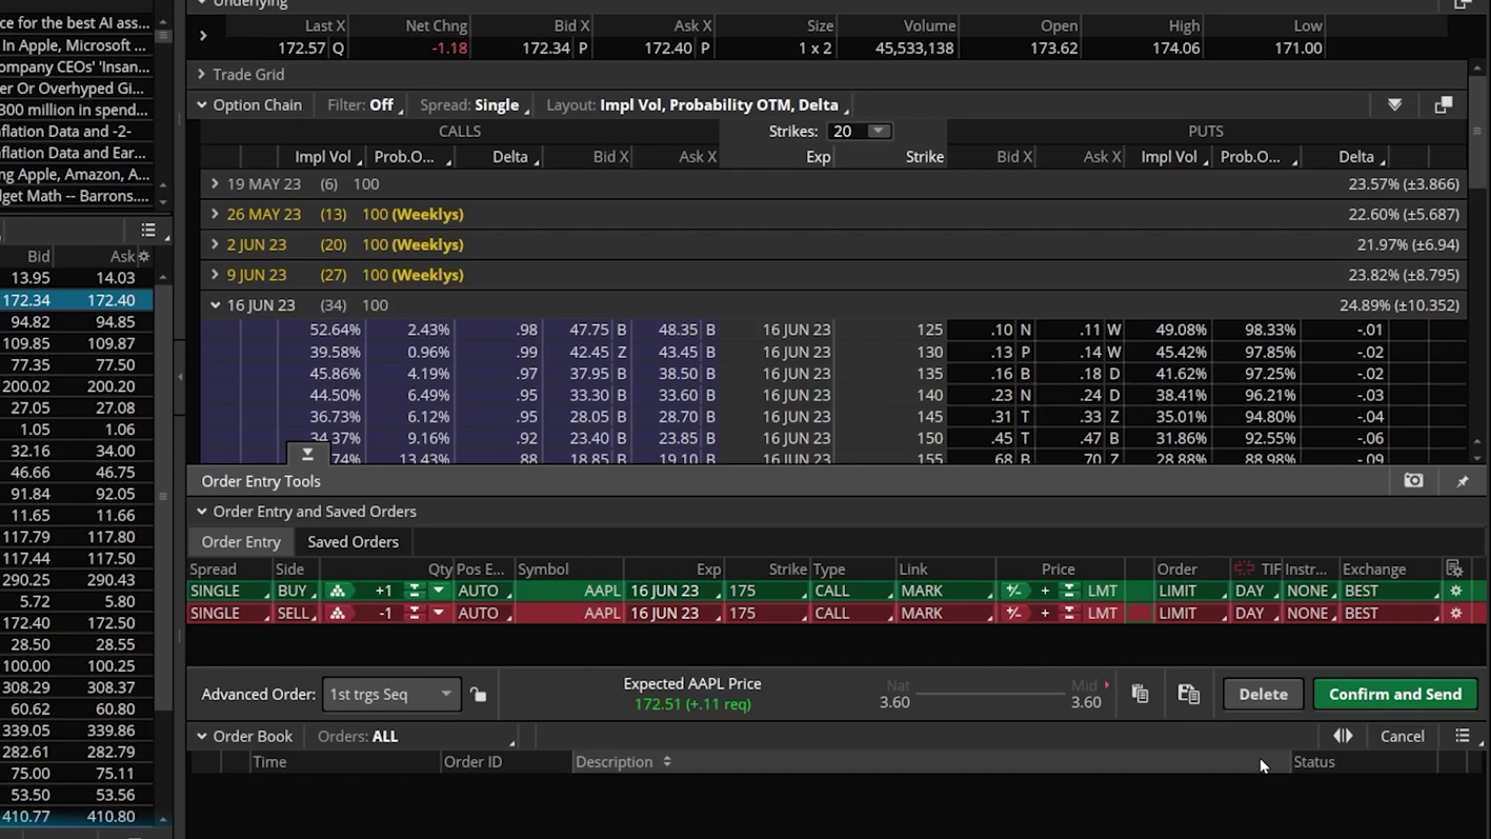
Set the time in force to GTC for both the buy and the sell order
{"action": "left_click", "coordinate": [1259, 592]}
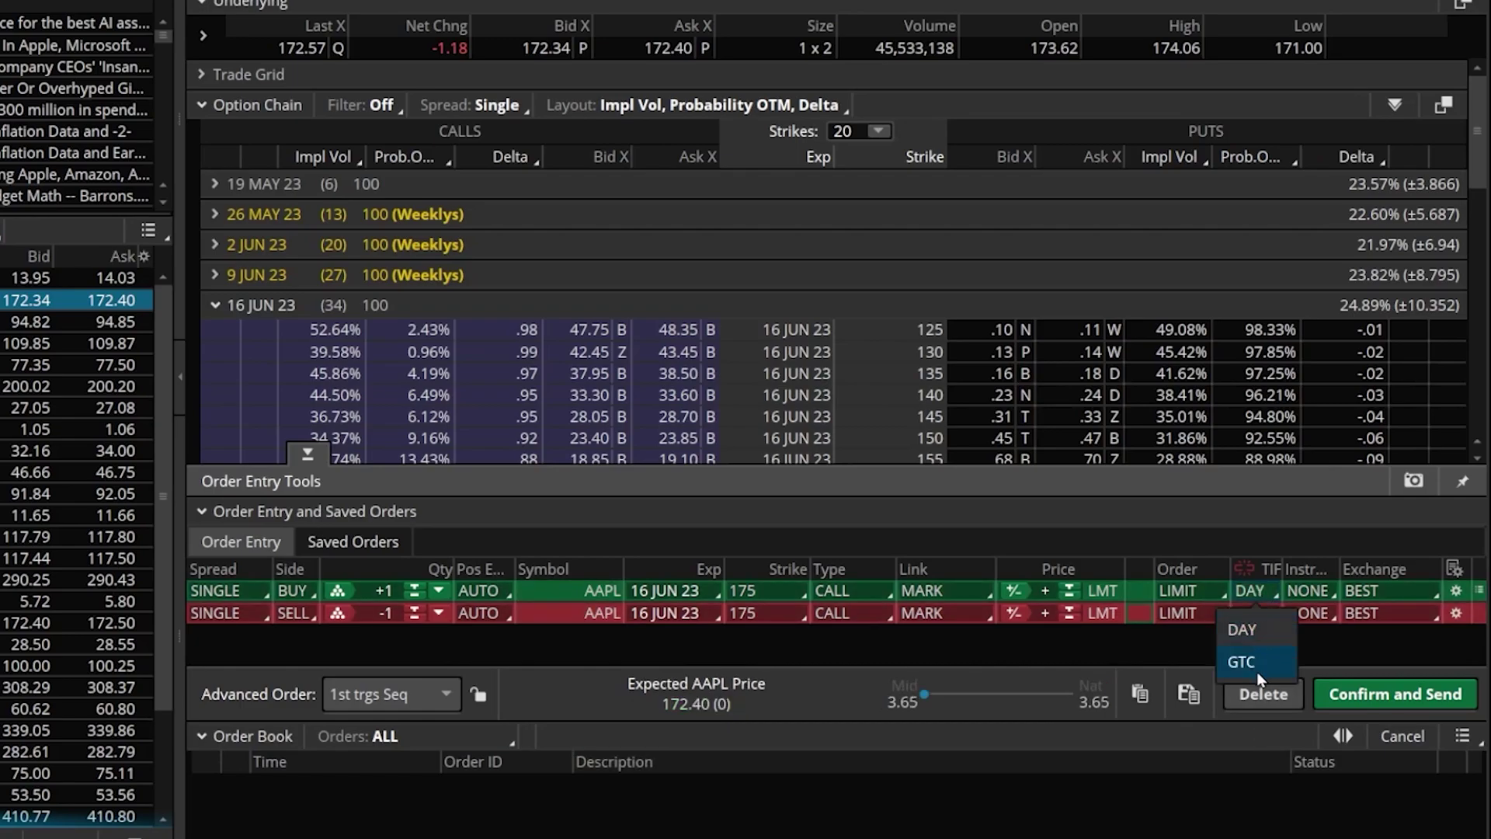
{"action": "left_click", "coordinate": [1256, 671]}
{"action": "left_click", "coordinate": [1262, 613]}
{"action": "left_click", "coordinate": [1258, 683]}
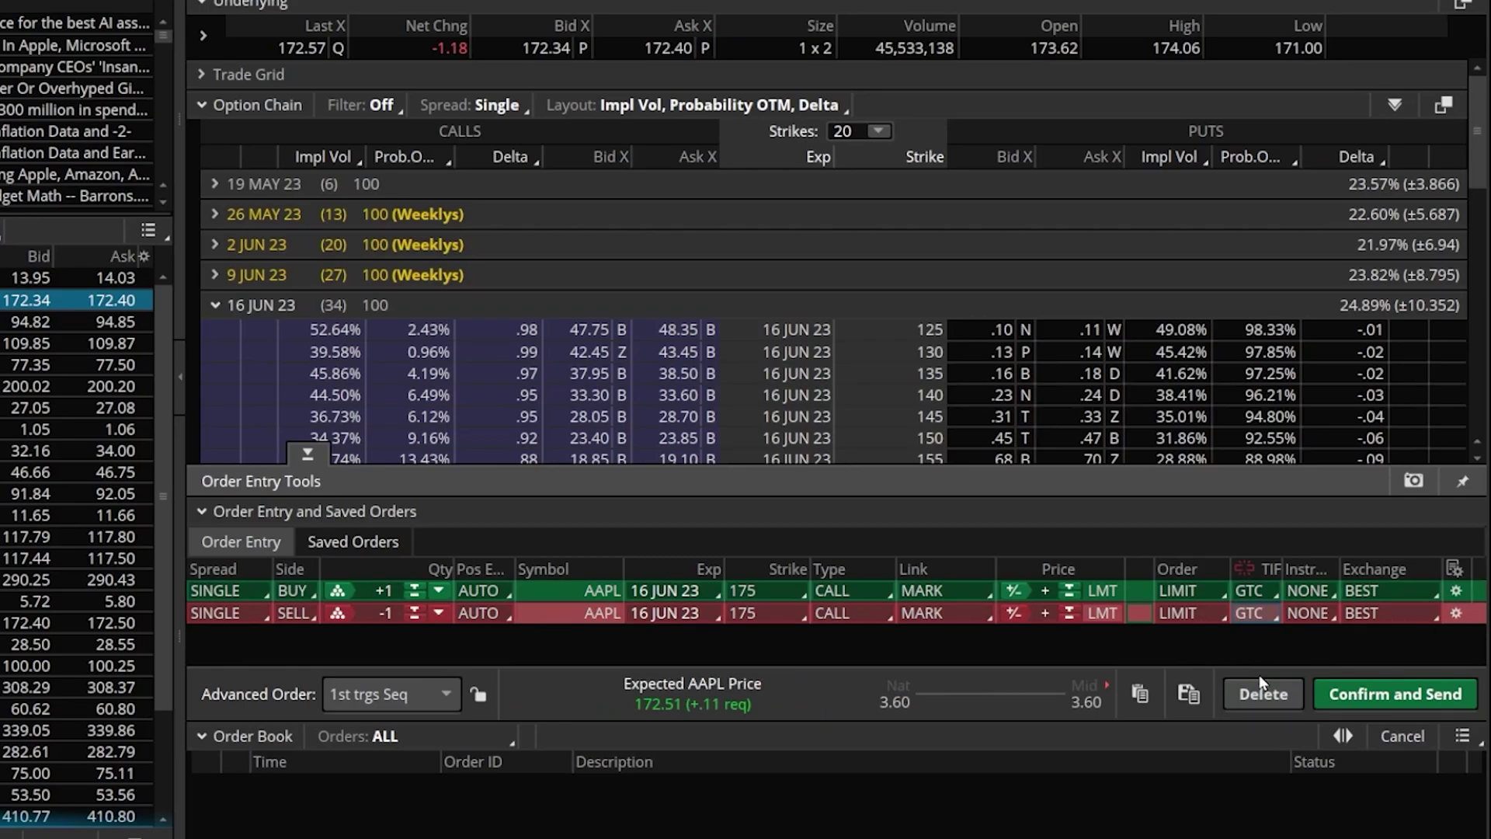
Confirm and send the two-order sequence, and show the working orders under the account's activity and positions
{"action": "left_click", "coordinate": [1348, 682]}
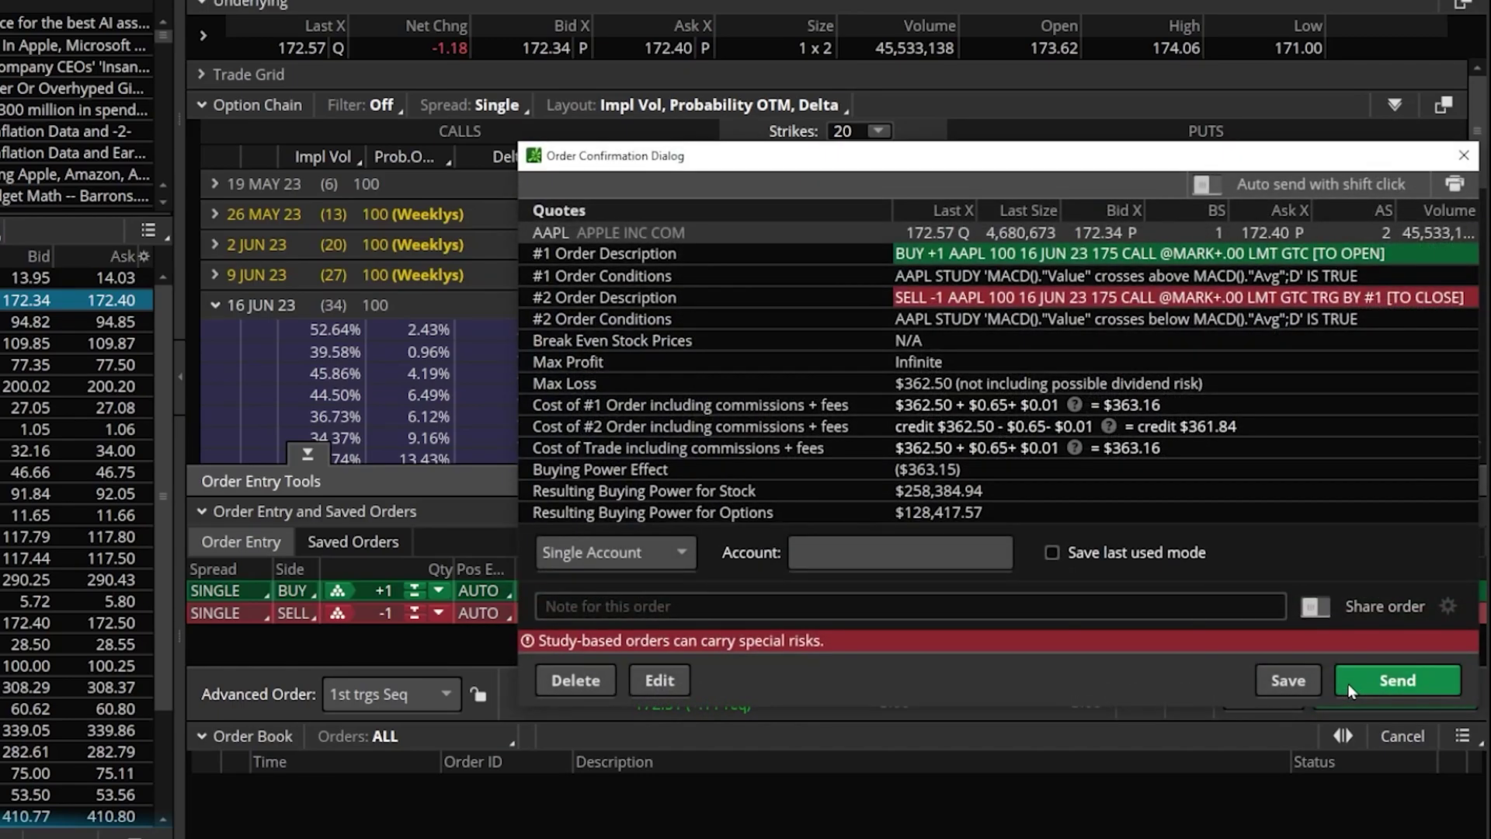
{"action": "left_click", "coordinate": [1396, 681]}
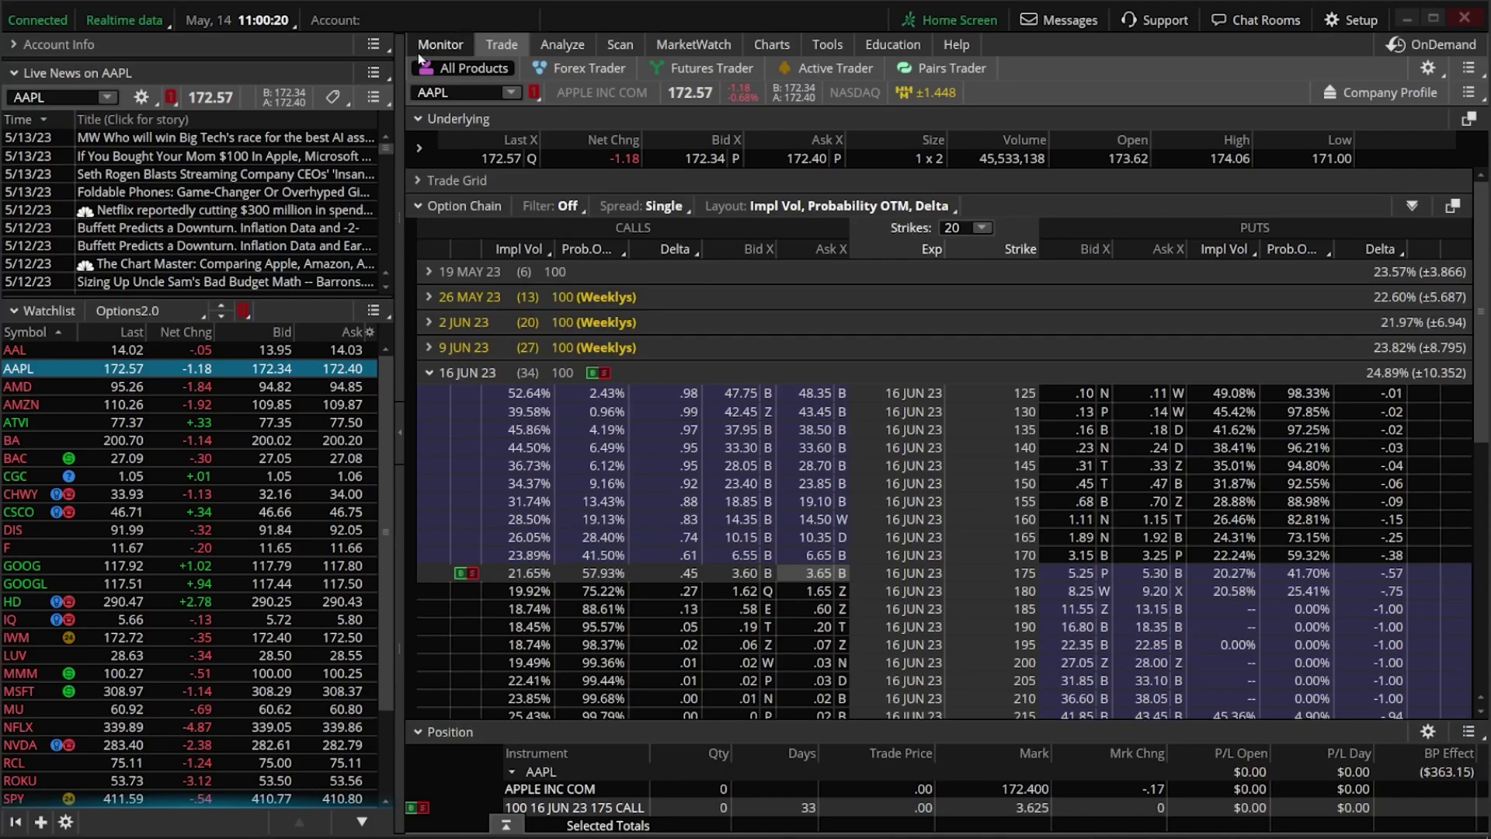
{"action": "left_click", "coordinate": [423, 44]}
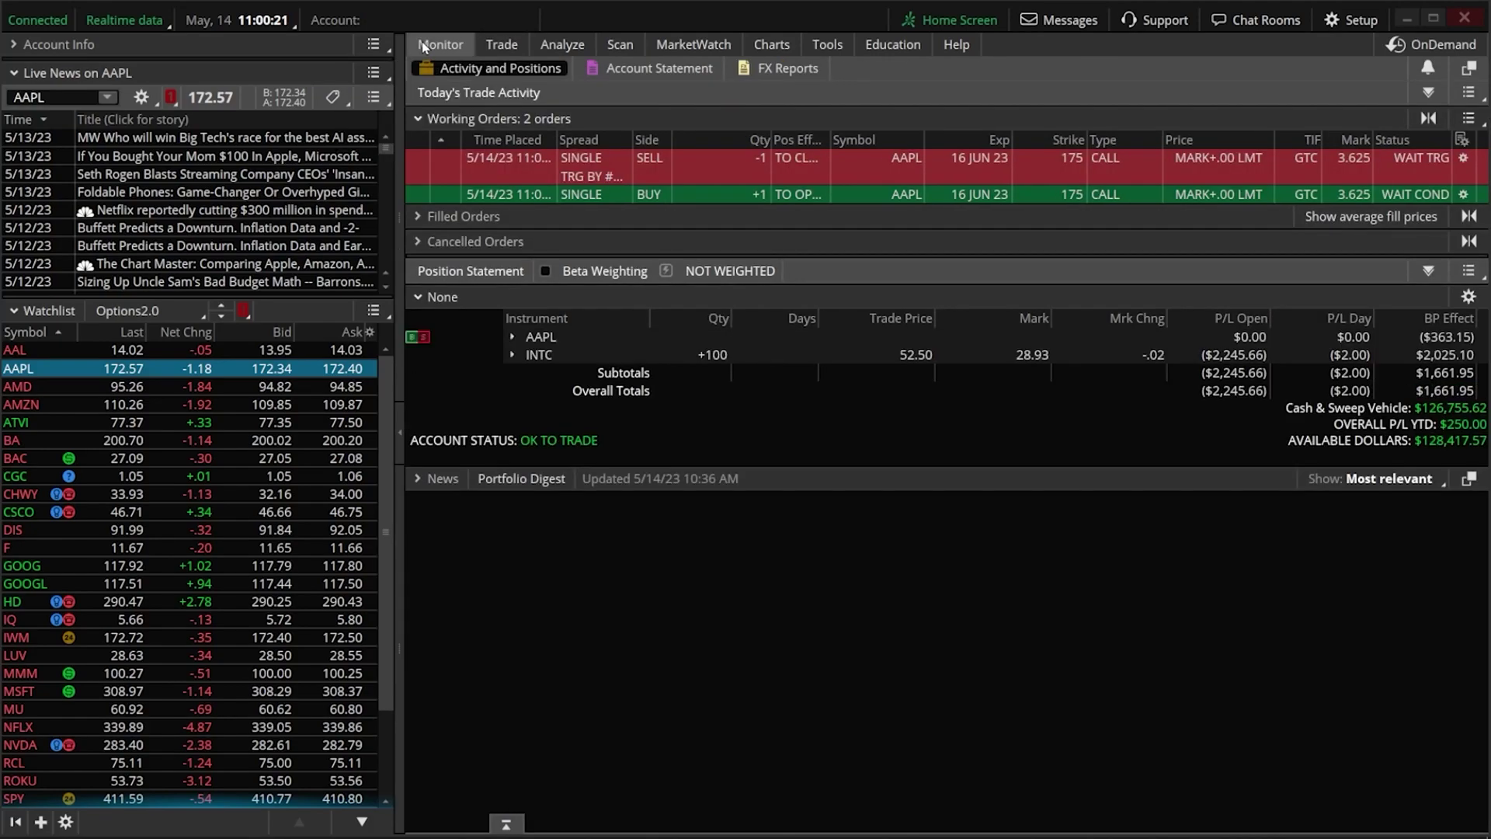